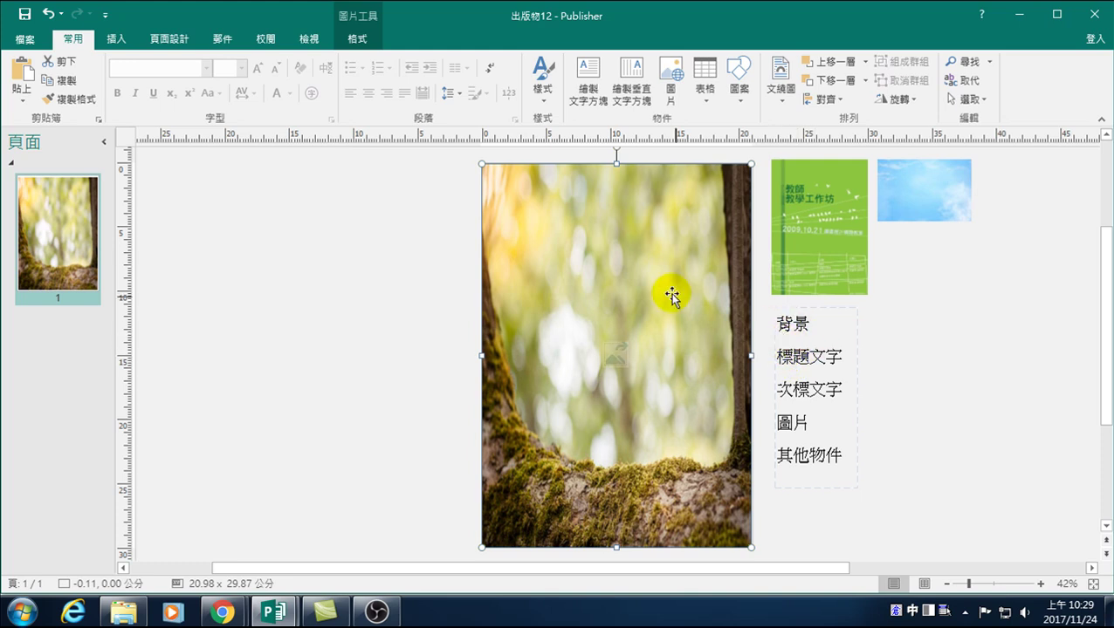
- Drag the mossy forest photo off the page onto the scratch area at the left
{"action": "left_click", "coordinate": [626, 262]}
{"action": "left_click_drag", "start_coordinate": [659, 266], "coordinate": [369, 262]}
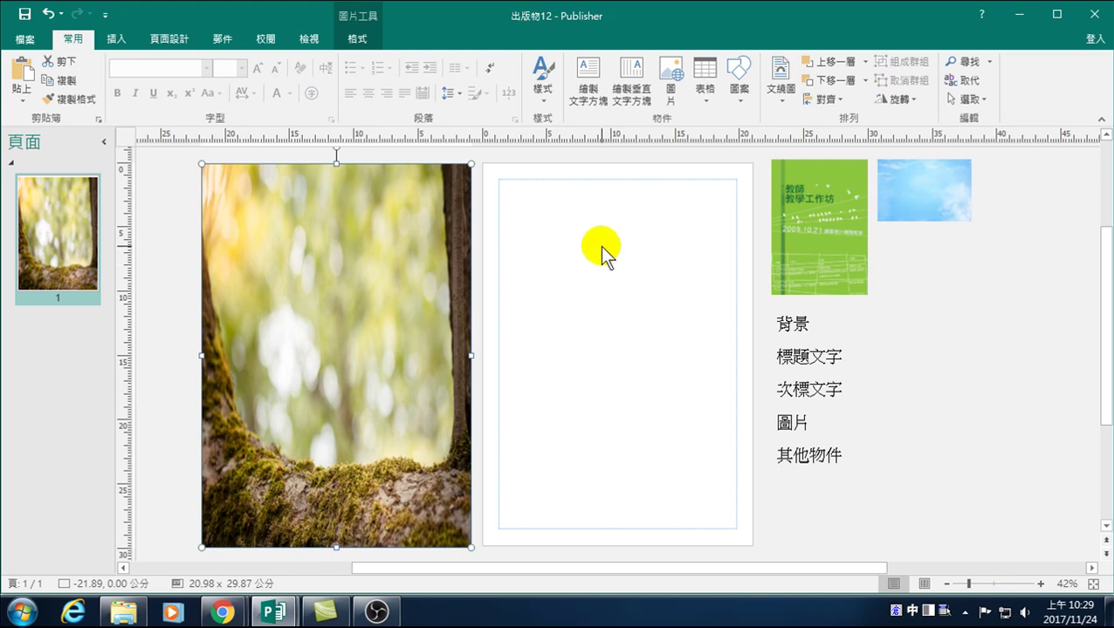
{"action": "left_click", "coordinate": [583, 232]}
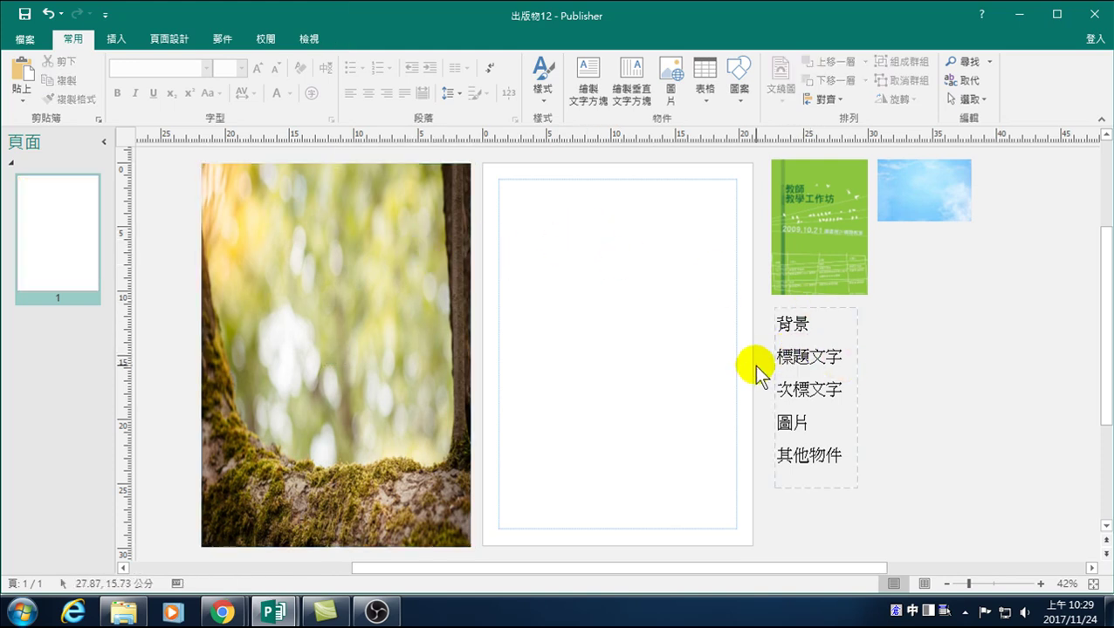
{"action": "left_click_drag", "start_coordinate": [363, 281], "coordinate": [356, 276]}
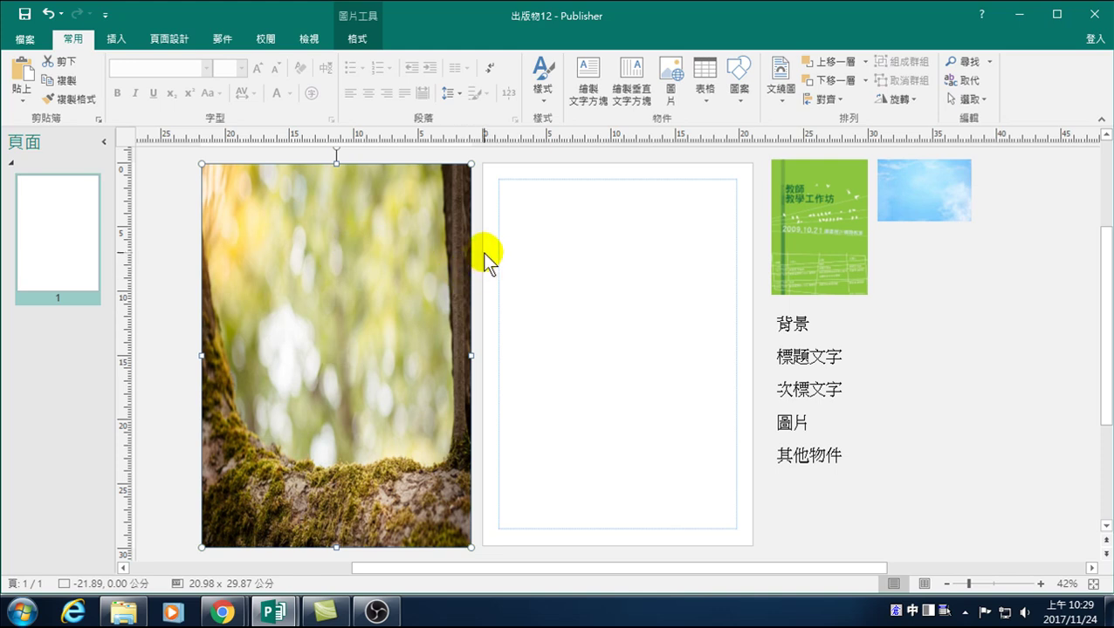
{"action": "mouse_move", "coordinate": [434, 206]}
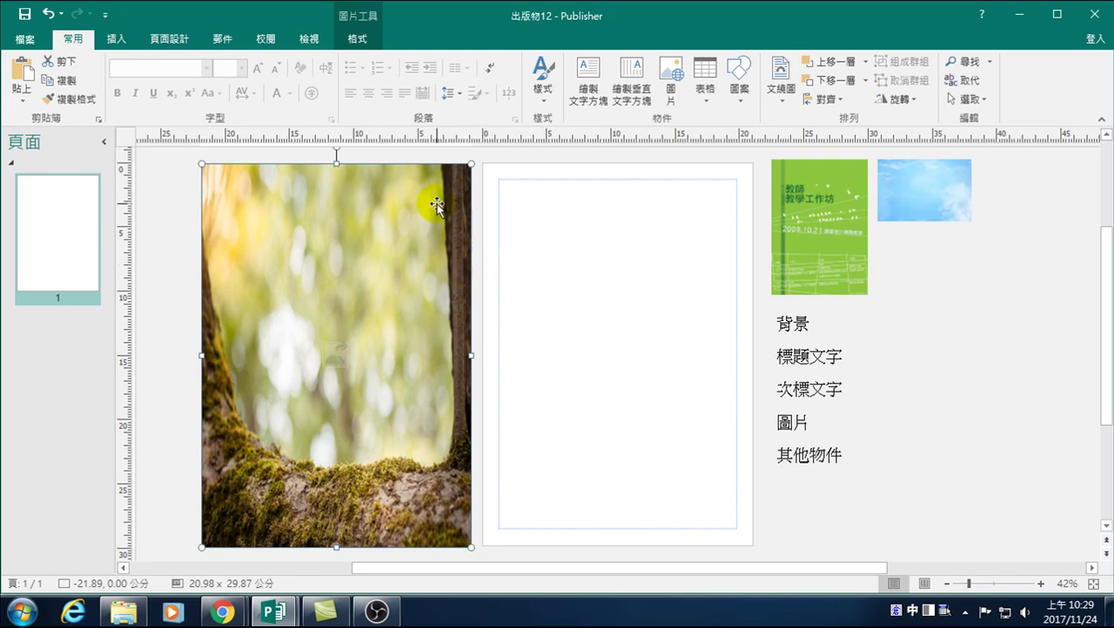
{"action": "left_click", "coordinate": [793, 354]}
- Switch the ribbon to the 插入 (Insert) tab
{"action": "left_click", "coordinate": [639, 330]}
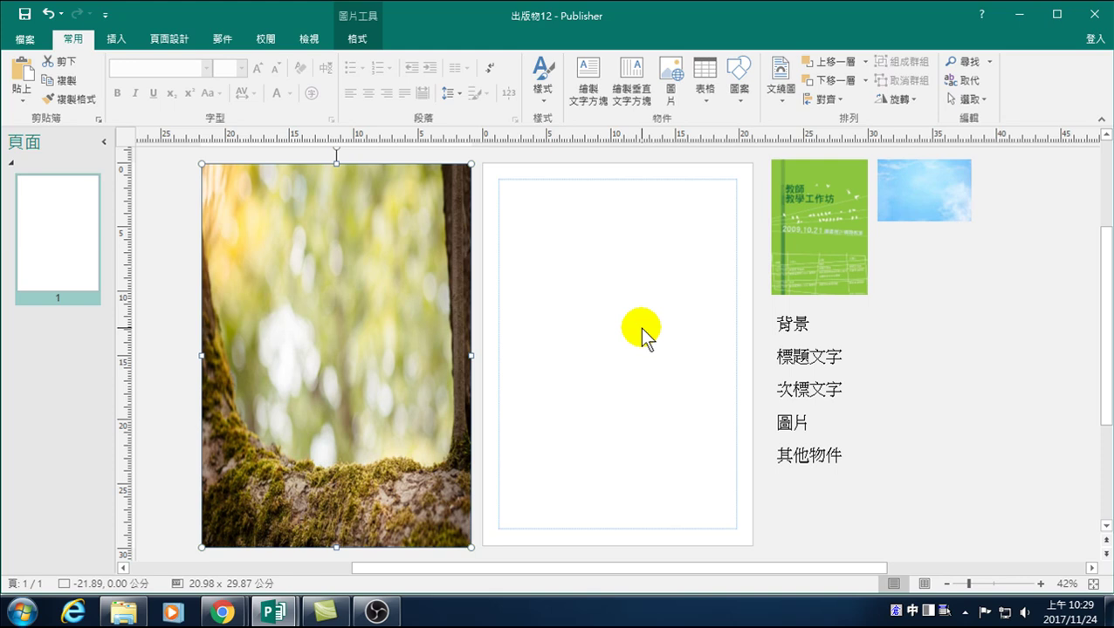
{"action": "left_click", "coordinate": [114, 40]}
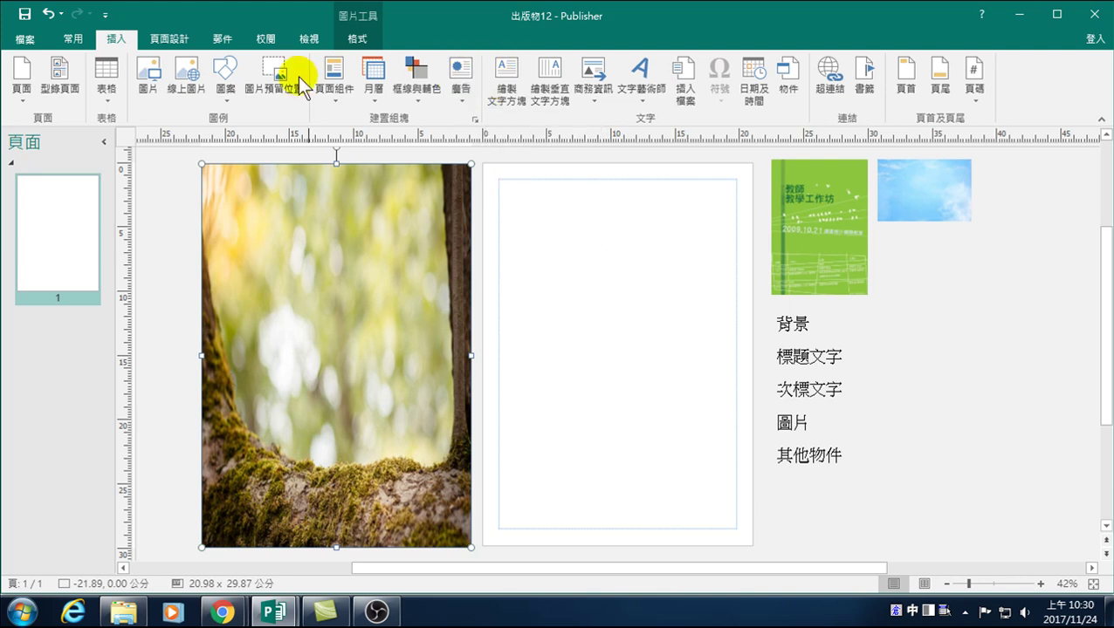
- Insert the third layout from the 廣告 (Advertisements) gallery onto the page
{"action": "left_click", "coordinate": [461, 98]}
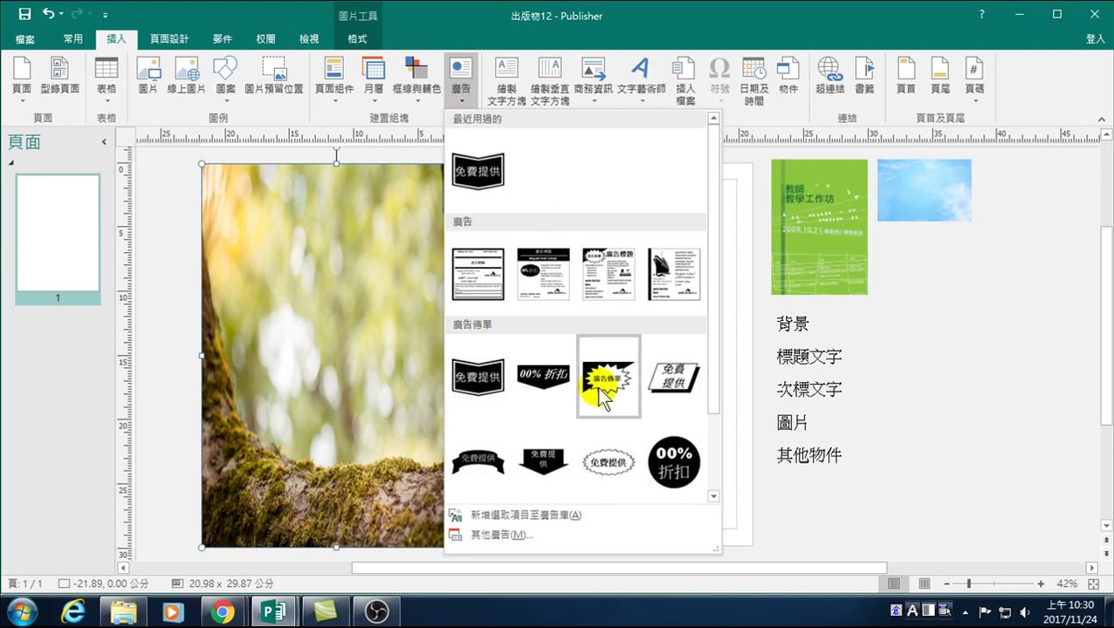
{"action": "scroll", "coordinate": [611, 454], "scroll_direction": "down", "scroll_amount": 1}
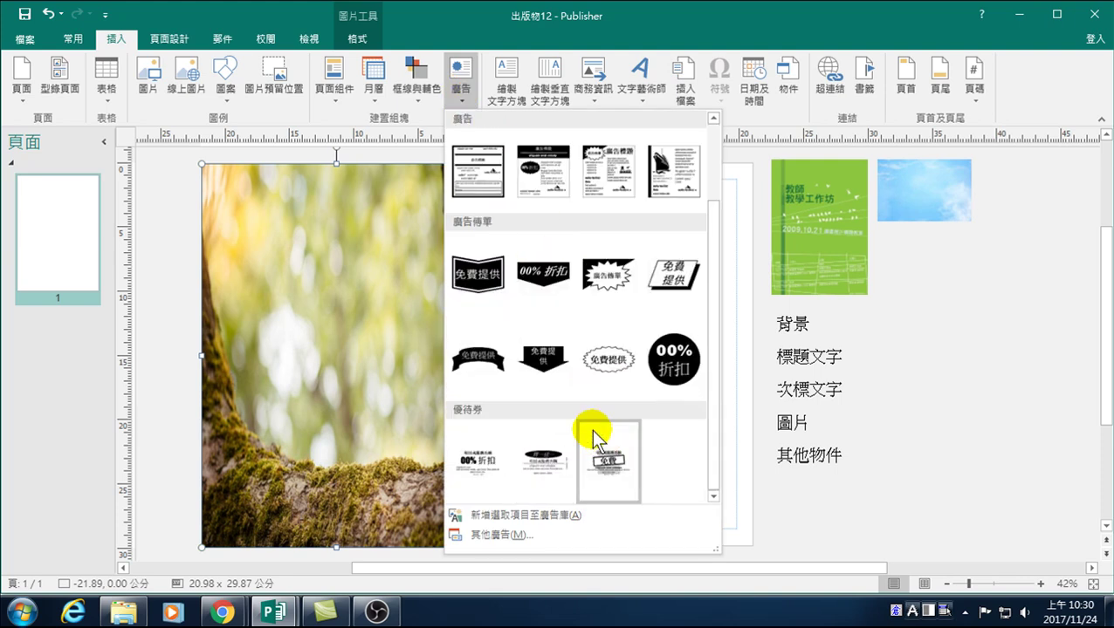
{"action": "scroll", "coordinate": [553, 438], "scroll_direction": "up", "scroll_amount": 1}
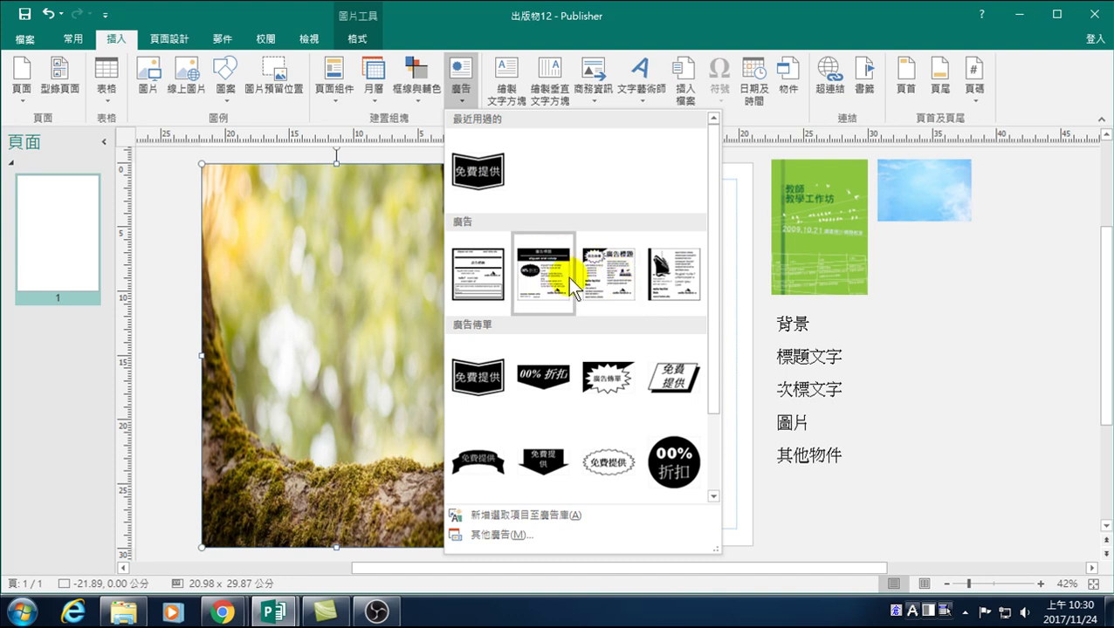
{"action": "left_click", "coordinate": [611, 281]}
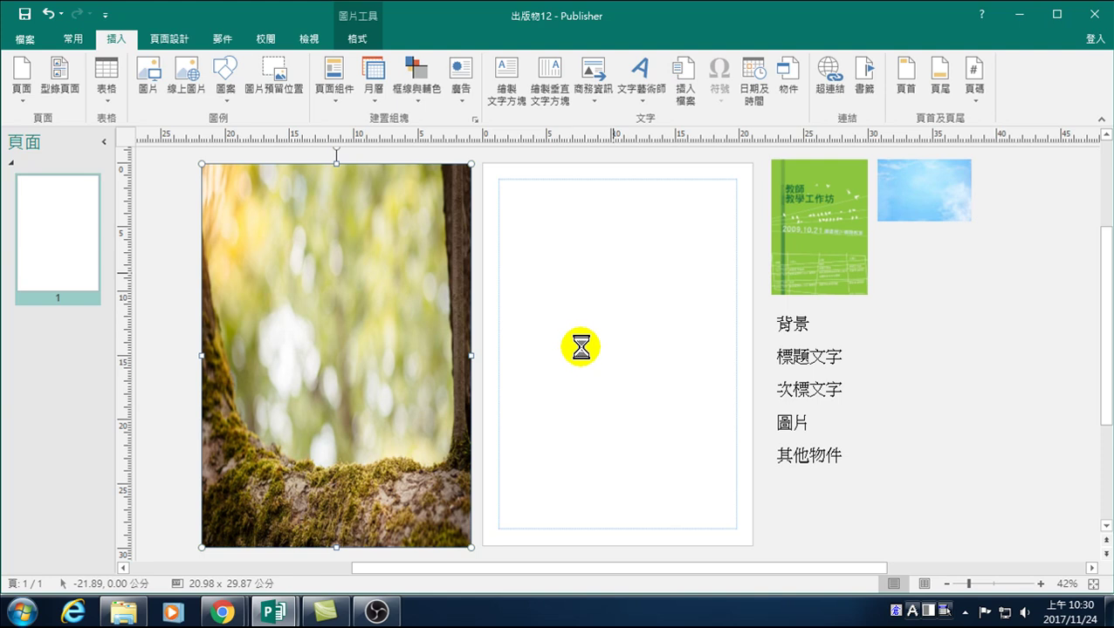
- Stretch the advertisement to the page margins, then delete the whole ad group
{"action": "left_click", "coordinate": [568, 302]}
{"action": "left_click_drag", "start_coordinate": [569, 302], "coordinate": [499, 180]}
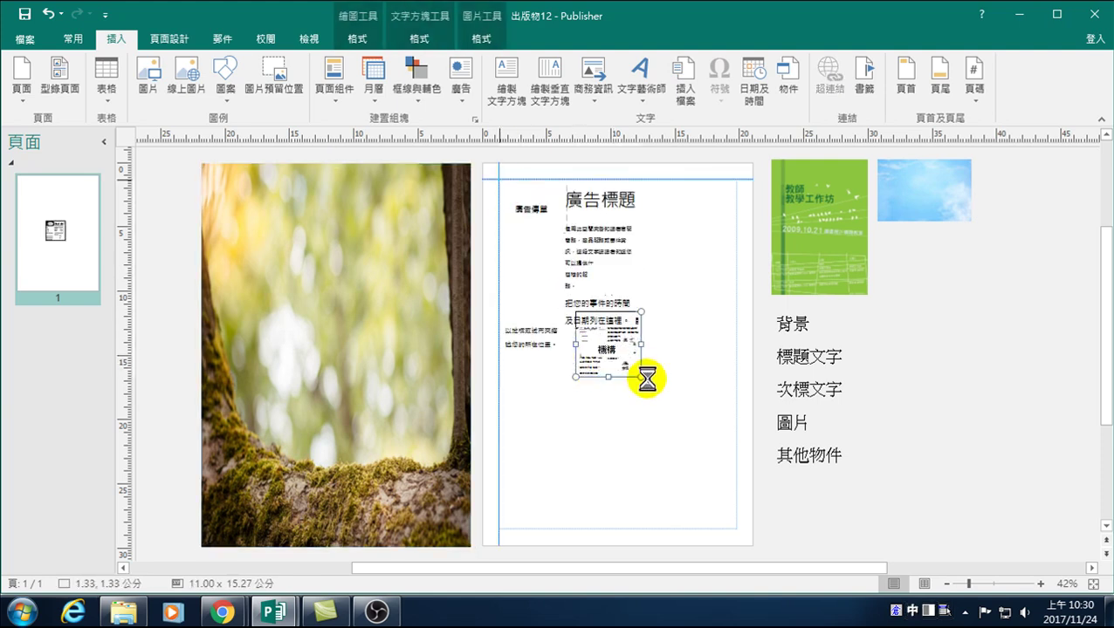
{"action": "left_click_drag", "start_coordinate": [641, 377], "coordinate": [737, 530]}
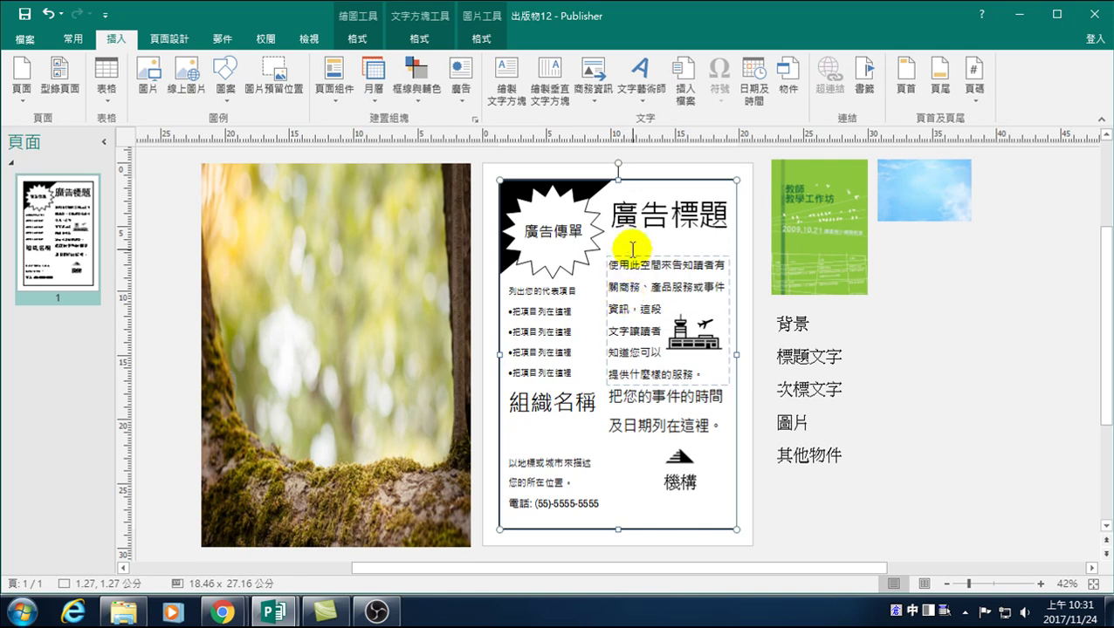
{"action": "left_click", "coordinate": [646, 176]}
{"action": "key", "text": "Delete"}
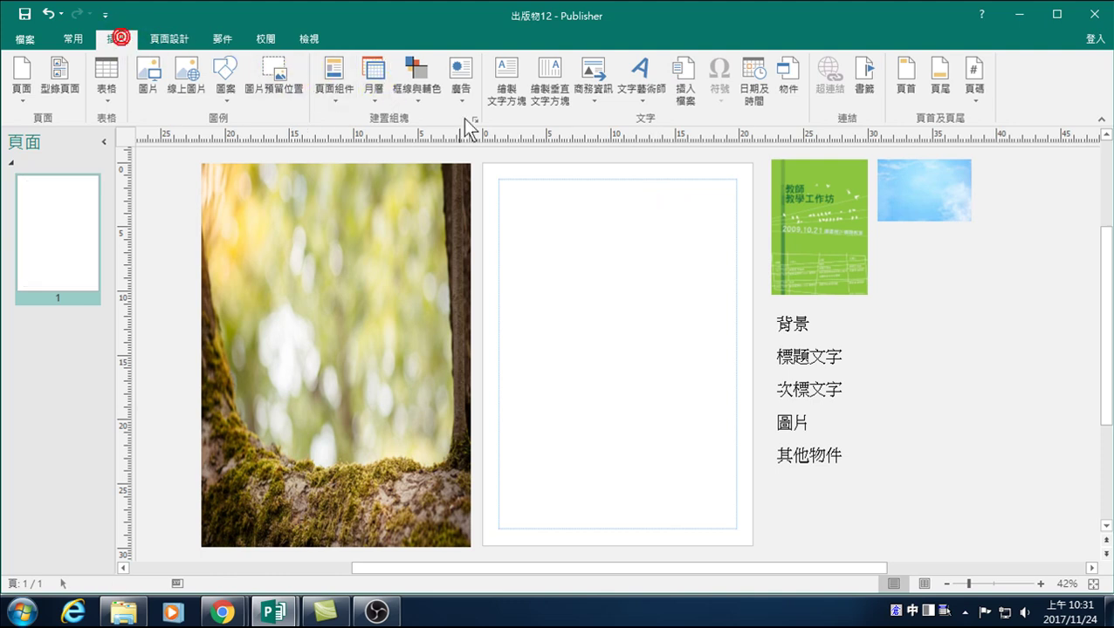
- Insert the curved 免費提供 ribbon from the 廣告傳單 section of the 廣告 gallery
{"action": "left_click", "coordinate": [460, 83]}
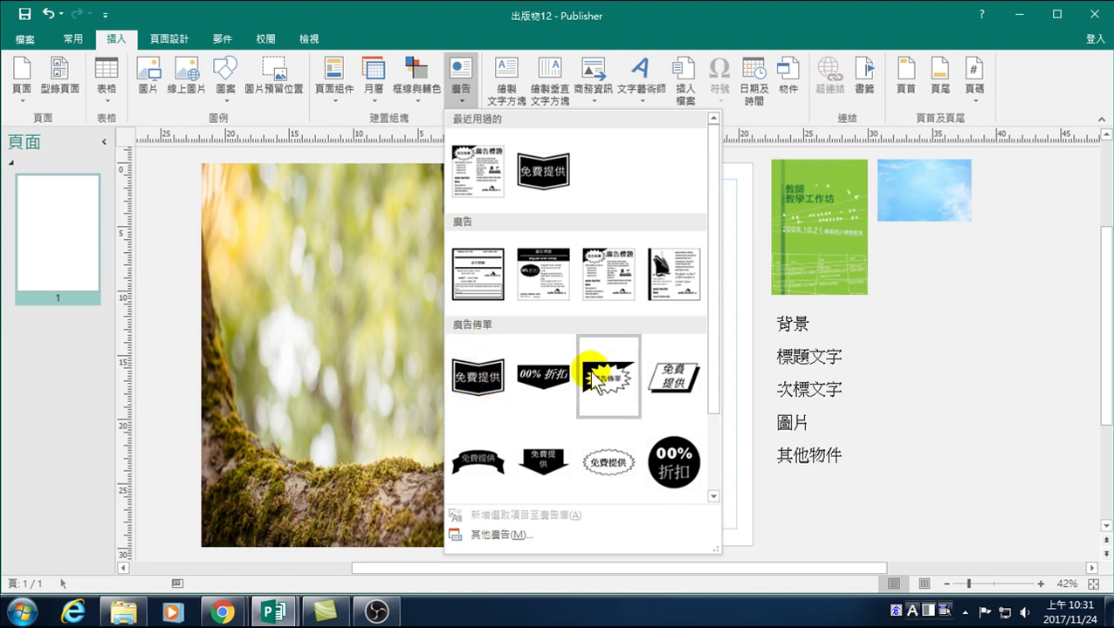
{"action": "scroll", "coordinate": [546, 395], "scroll_direction": "down", "scroll_amount": 2}
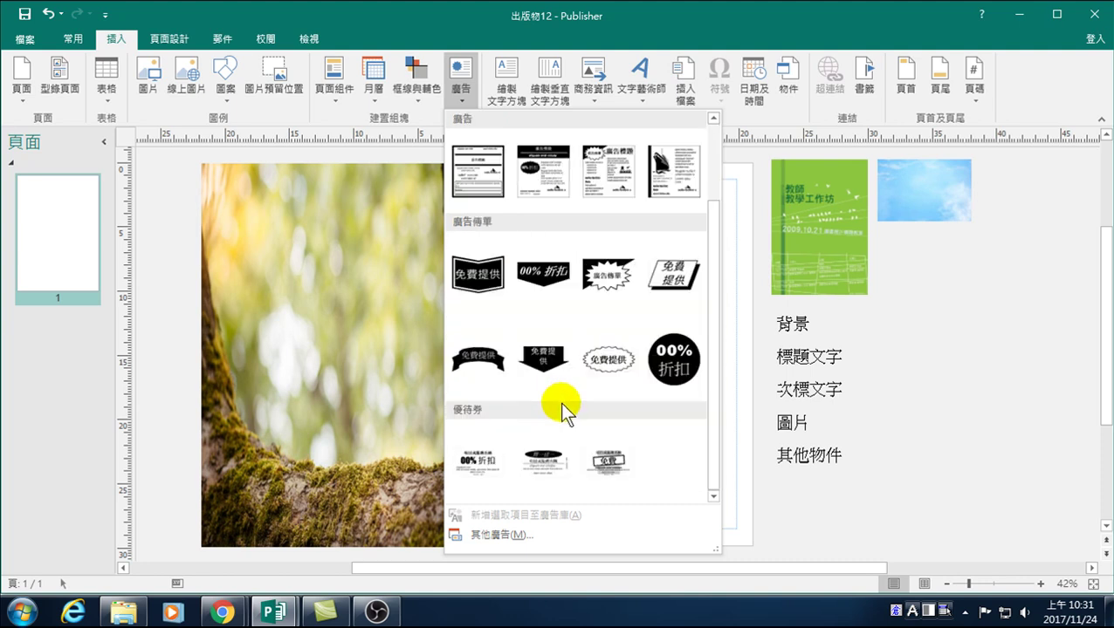
{"action": "scroll", "coordinate": [558, 407], "scroll_direction": "up", "scroll_amount": 2}
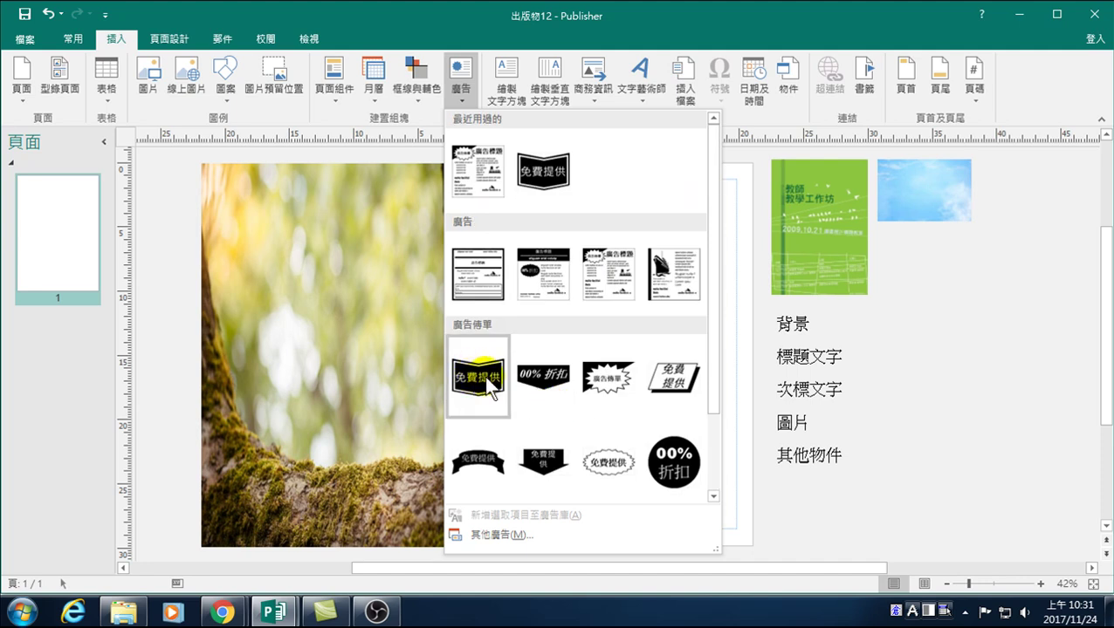
{"action": "left_click", "coordinate": [477, 455]}
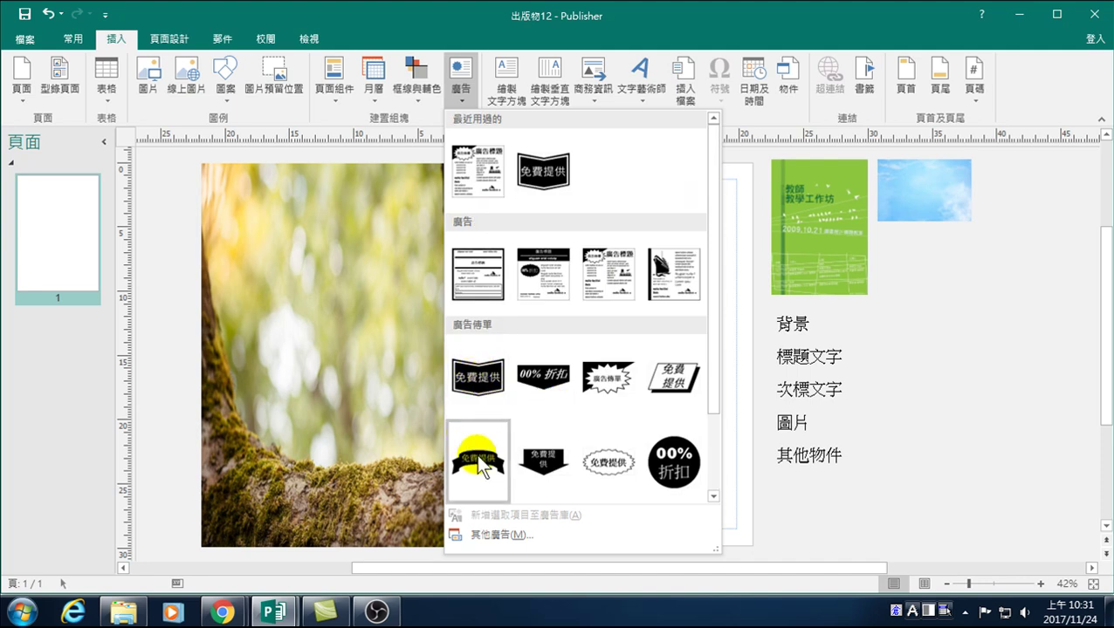
- Resize the ribbon to about 18.5 × 6 cm across the page width and select its text
{"action": "mouse_move", "coordinate": [632, 356]}
{"action": "left_mouse_down"}
{"action": "mouse_move", "coordinate": [720, 416]}
{"action": "mouse_move", "coordinate": [757, 387]}
{"action": "left_mouse_up"}
{"action": "left_click_drag", "start_coordinate": [584, 333], "coordinate": [499, 309]}
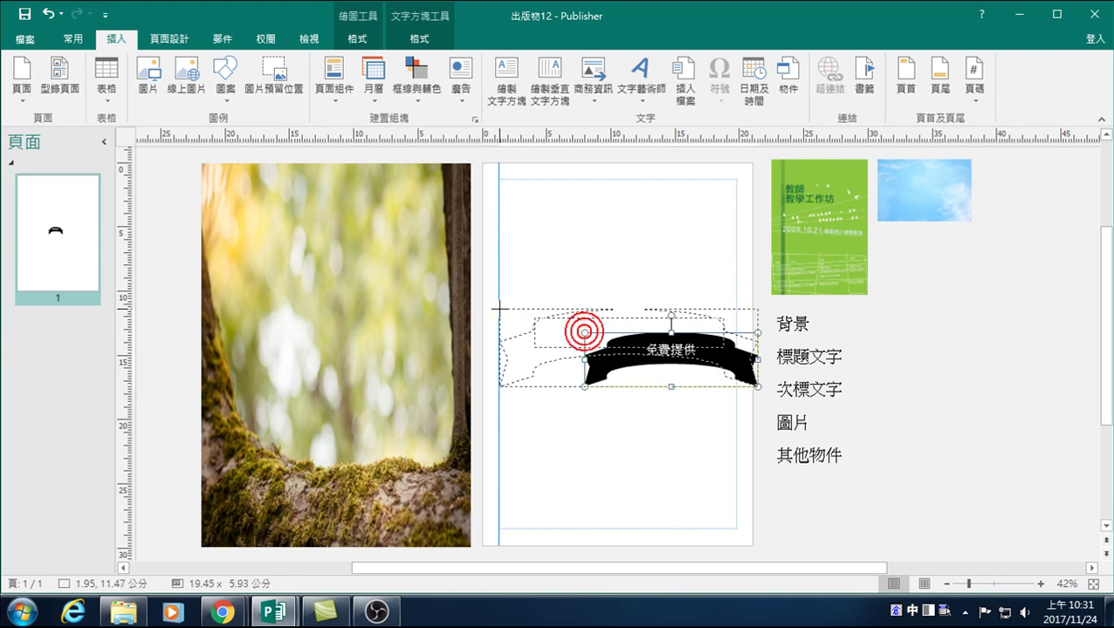
{"action": "left_click_drag", "start_coordinate": [756, 350], "coordinate": [736, 367]}
{"action": "left_click", "coordinate": [610, 353]}
{"action": "left_click", "coordinate": [598, 335]}
{"action": "double_click", "coordinate": [586, 328]}
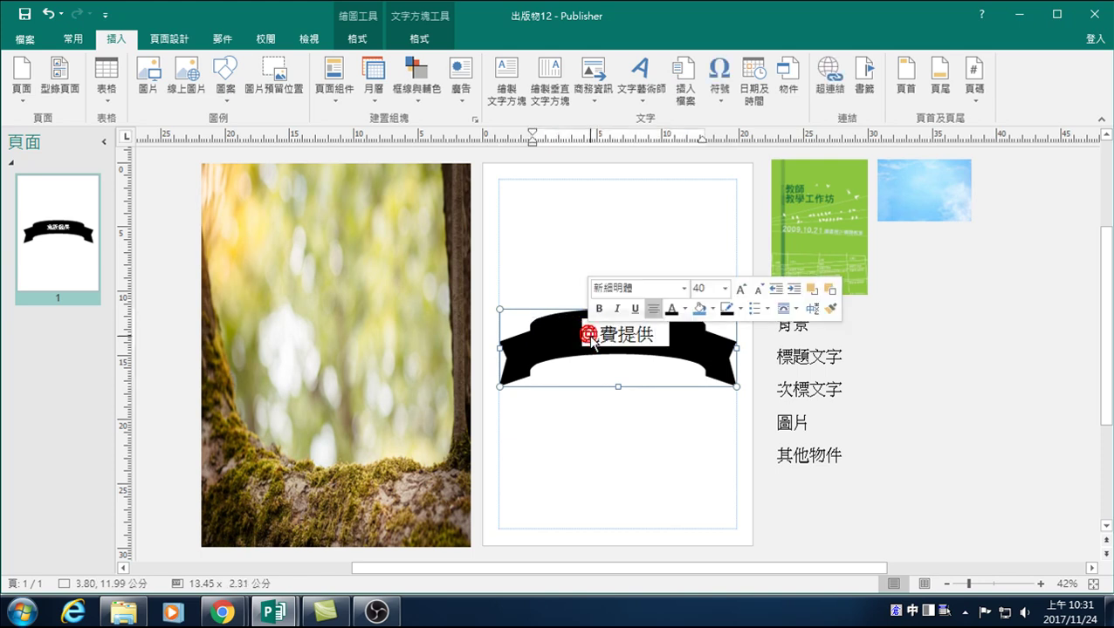
- Replace the 免費提供 banner text with the presenter's name followed by 直播教學
{"action": "left_click", "coordinate": [642, 356]}
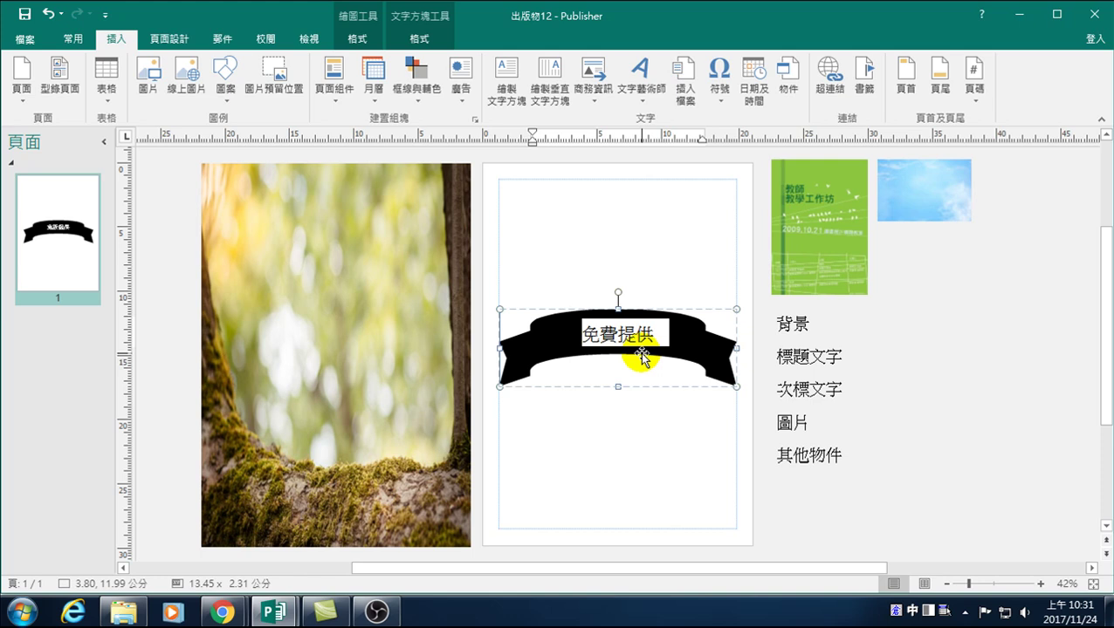
{"action": "type", "text": "弓木竹"}
{"action": "type", "text": "孫在"}
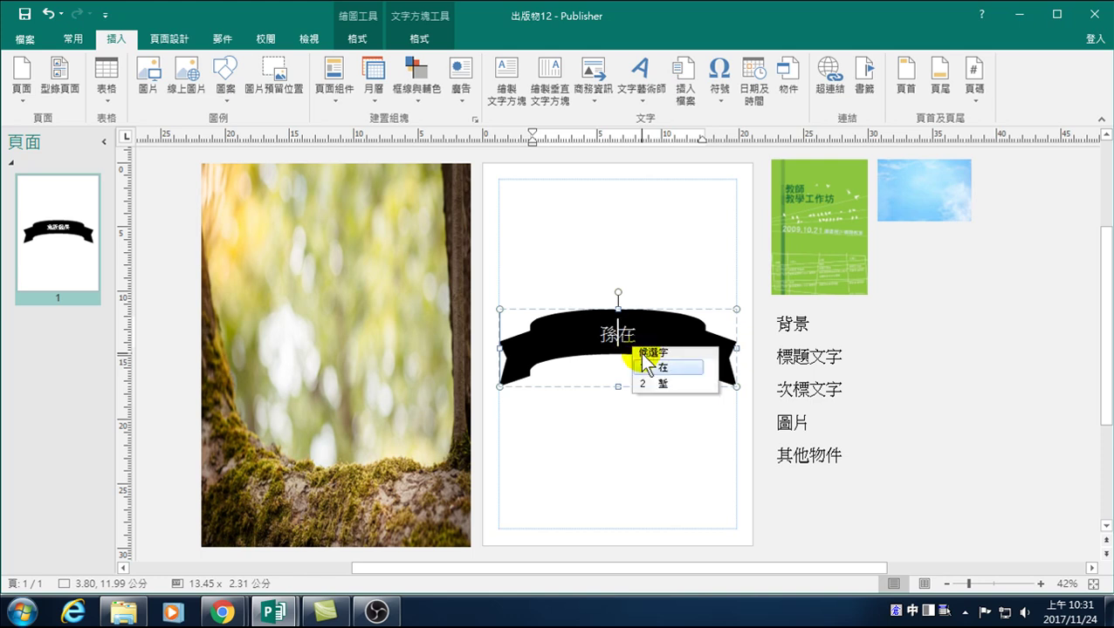
{"action": "type", "text": "陽"}
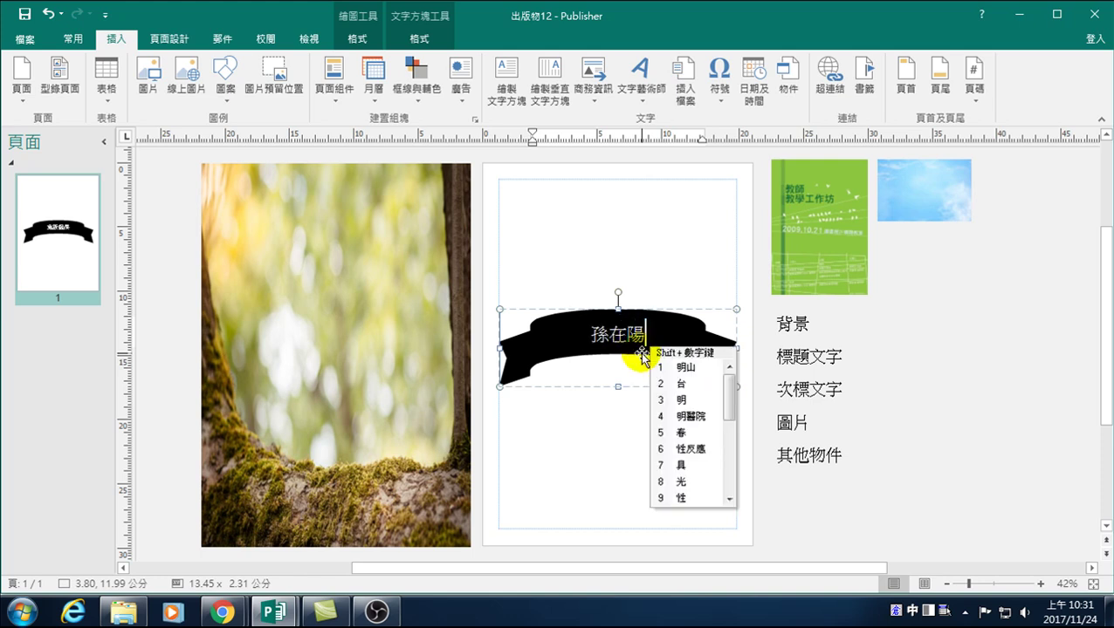
{"action": "type", "text": "直"}
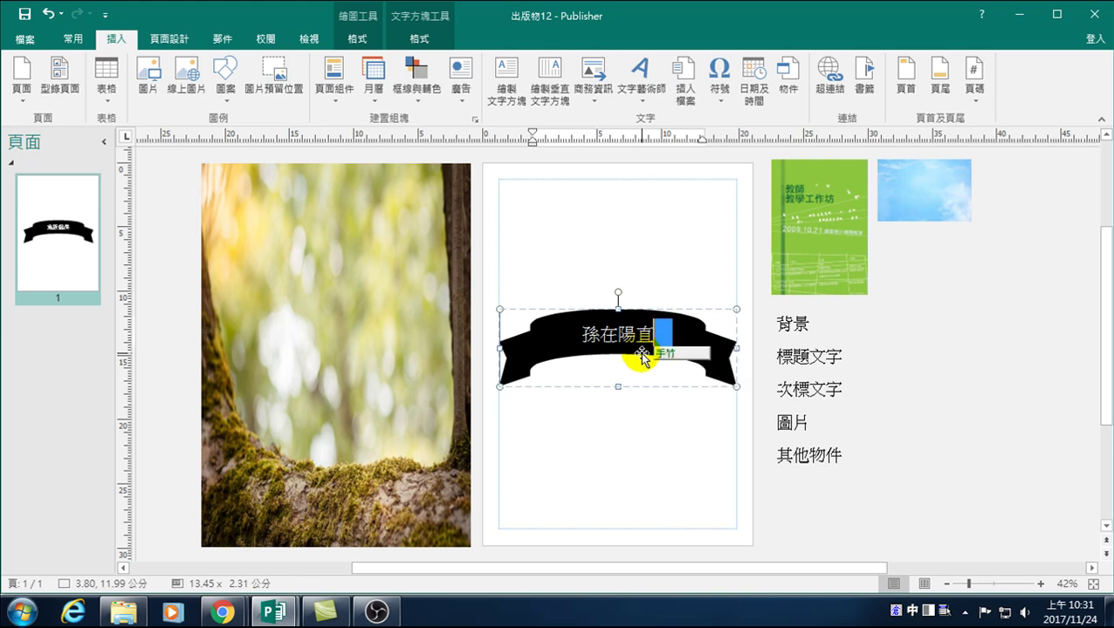
{"action": "type", "text": "播教學"}
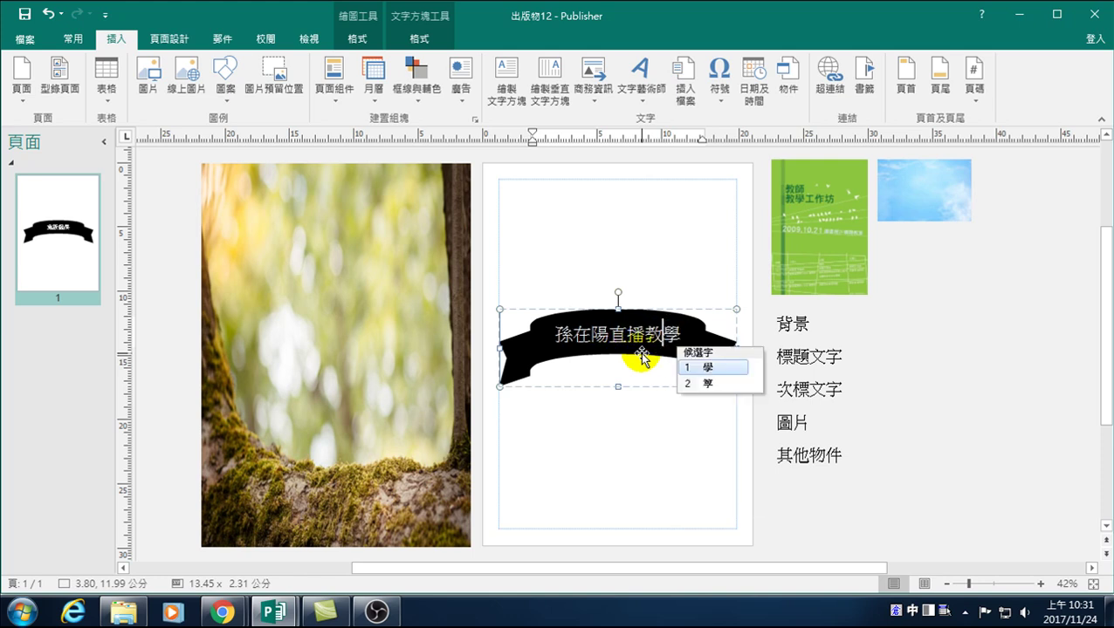
{"action": "left_click", "coordinate": [515, 347]}
- Select the banner's title text, then select the whole ribbon shape
{"action": "left_click", "coordinate": [551, 336]}
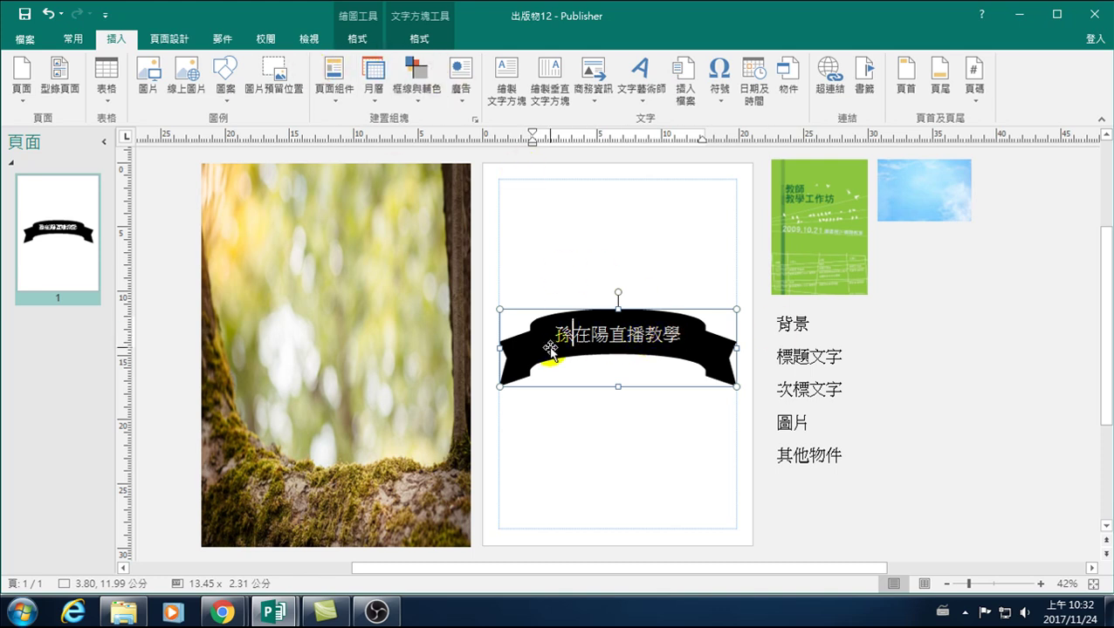
{"action": "left_click", "coordinate": [513, 338]}
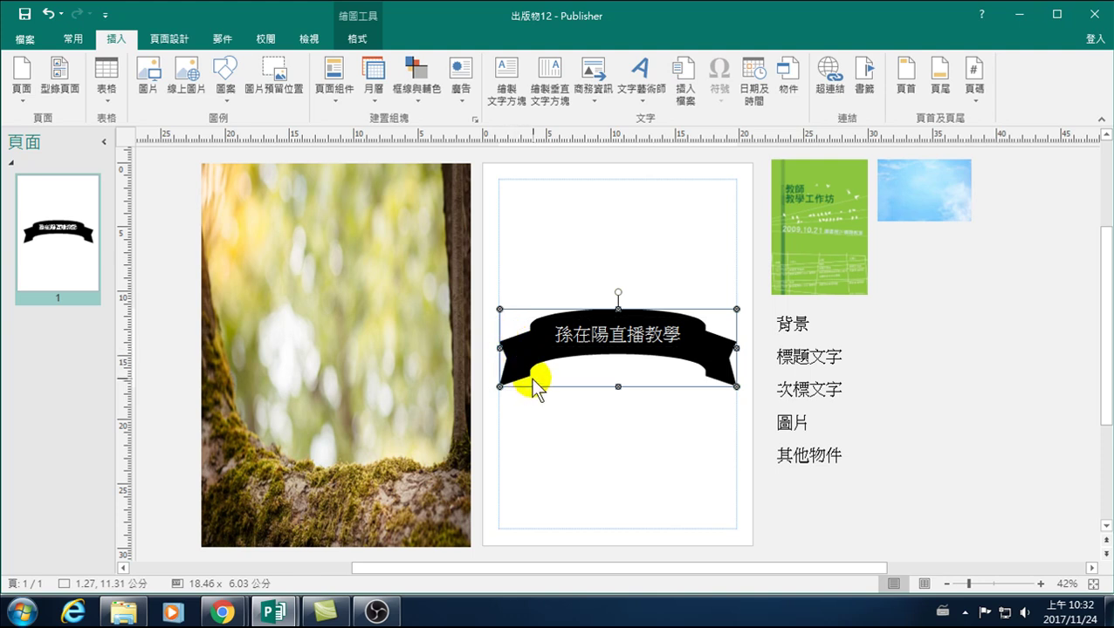
{"action": "left_click", "coordinate": [606, 334]}
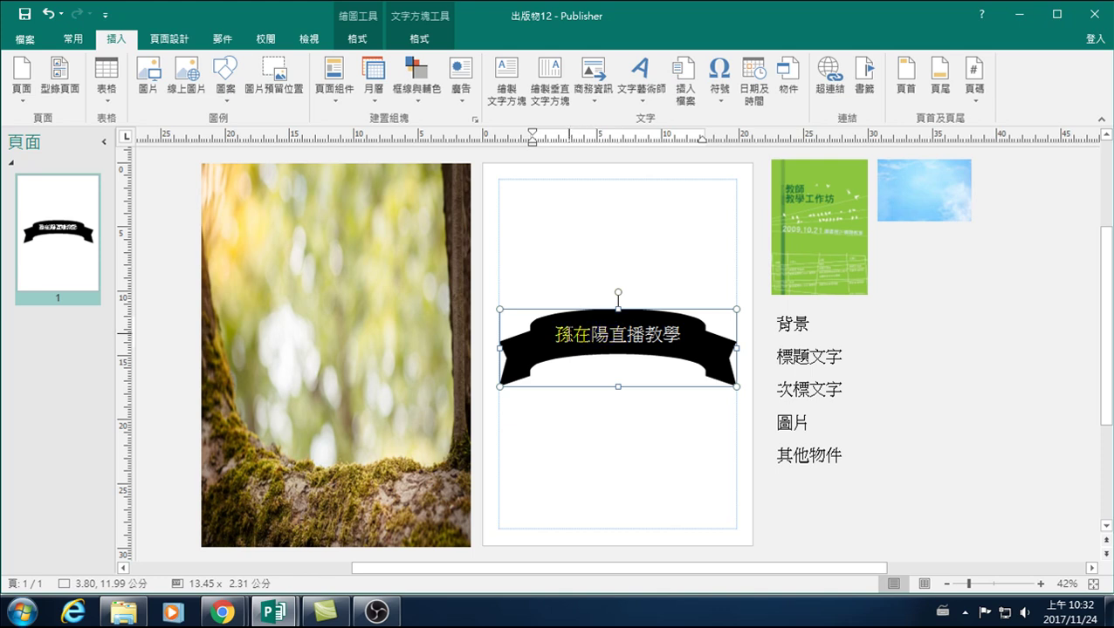
{"action": "left_click_drag", "start_coordinate": [555, 335], "coordinate": [697, 337]}
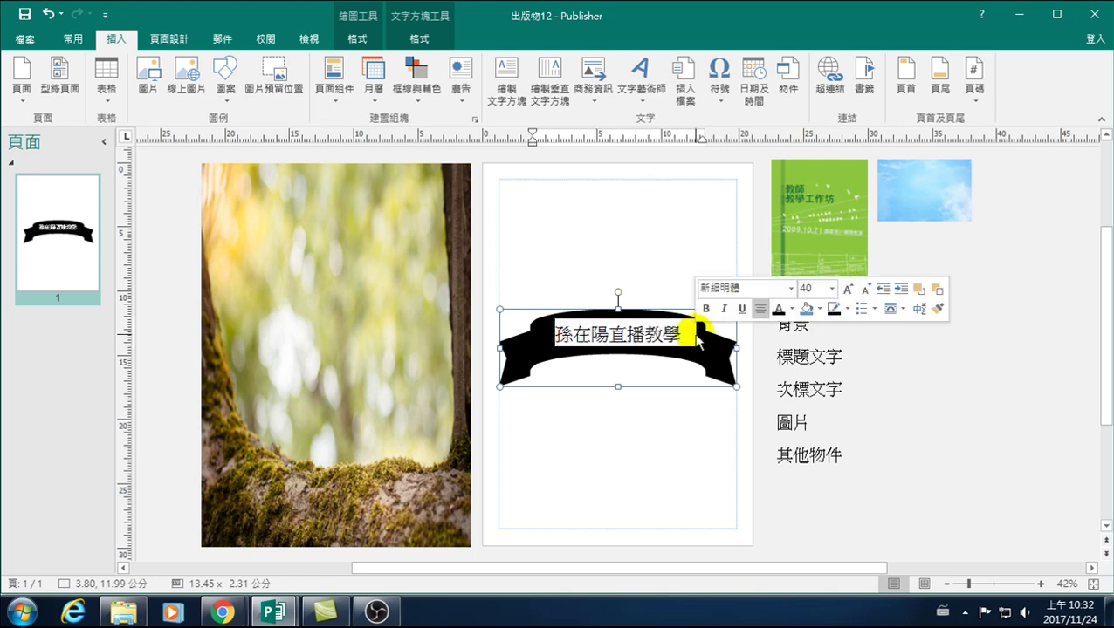
{"action": "left_click", "coordinate": [667, 337]}
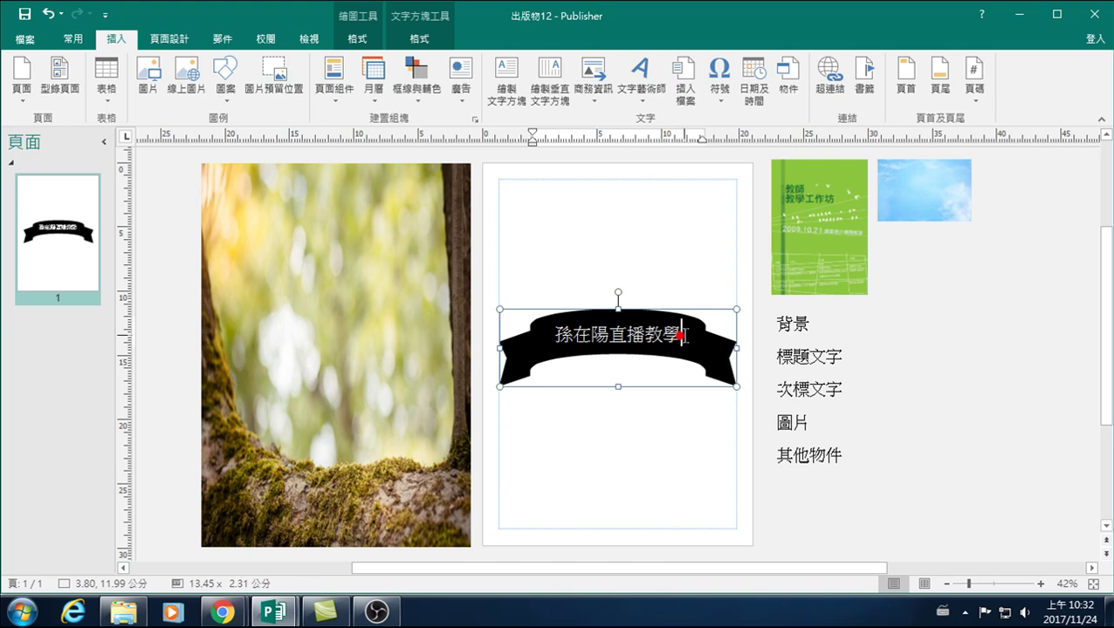
{"action": "left_click", "coordinate": [515, 360]}
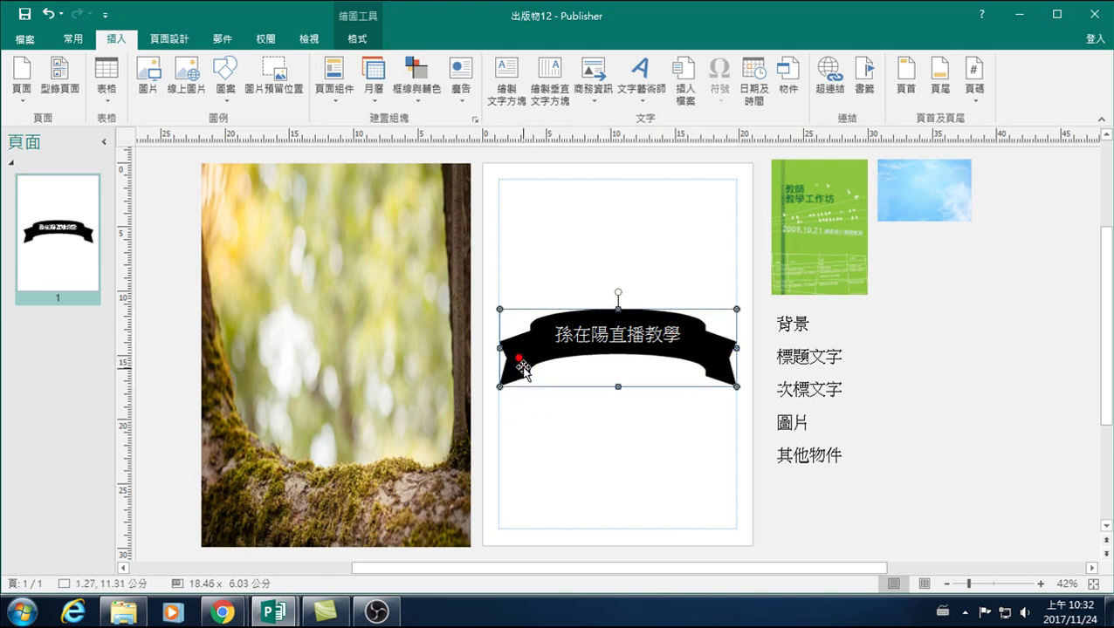
{"action": "left_click", "coordinate": [563, 449]}
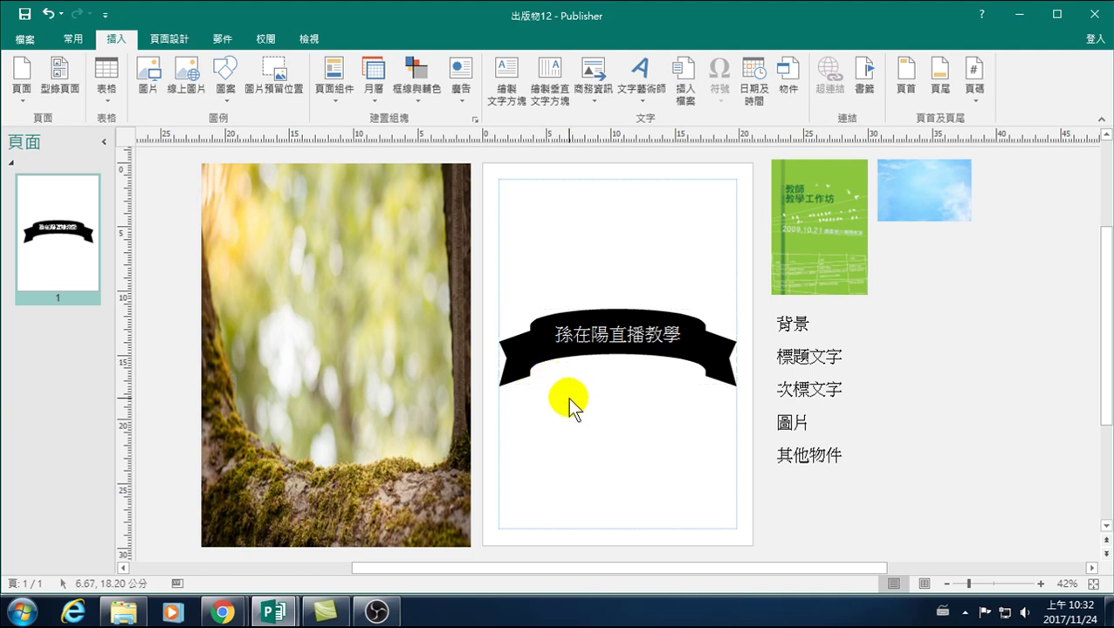
{"action": "left_click", "coordinate": [554, 362]}
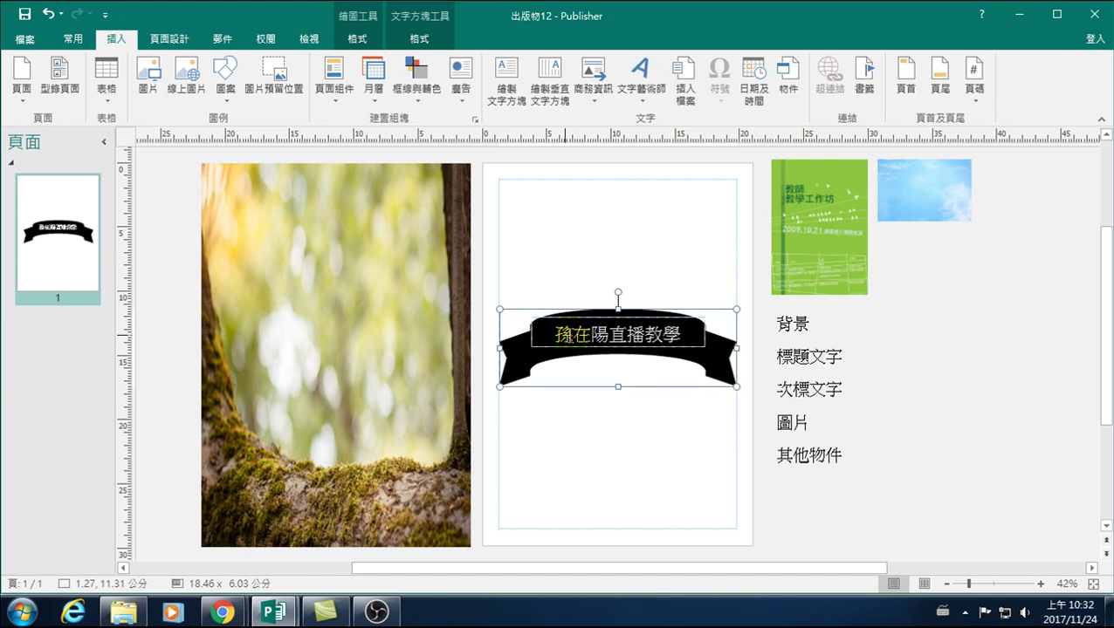
{"action": "left_click", "coordinate": [598, 409]}
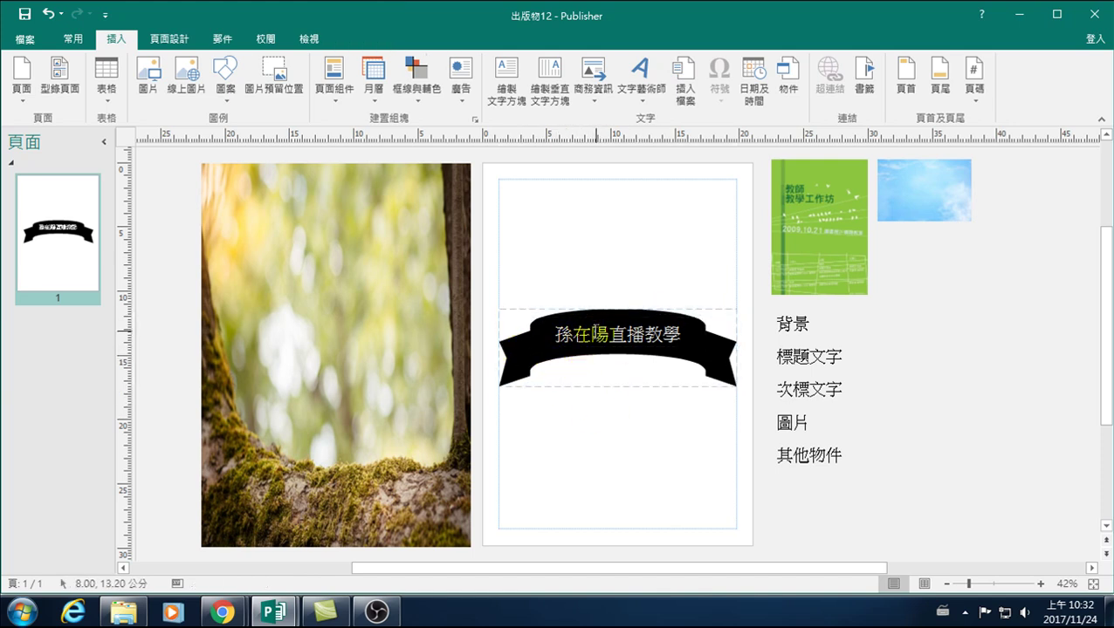
{"action": "left_click", "coordinate": [583, 339]}
{"action": "left_click_drag", "start_coordinate": [531, 334], "coordinate": [694, 335]}
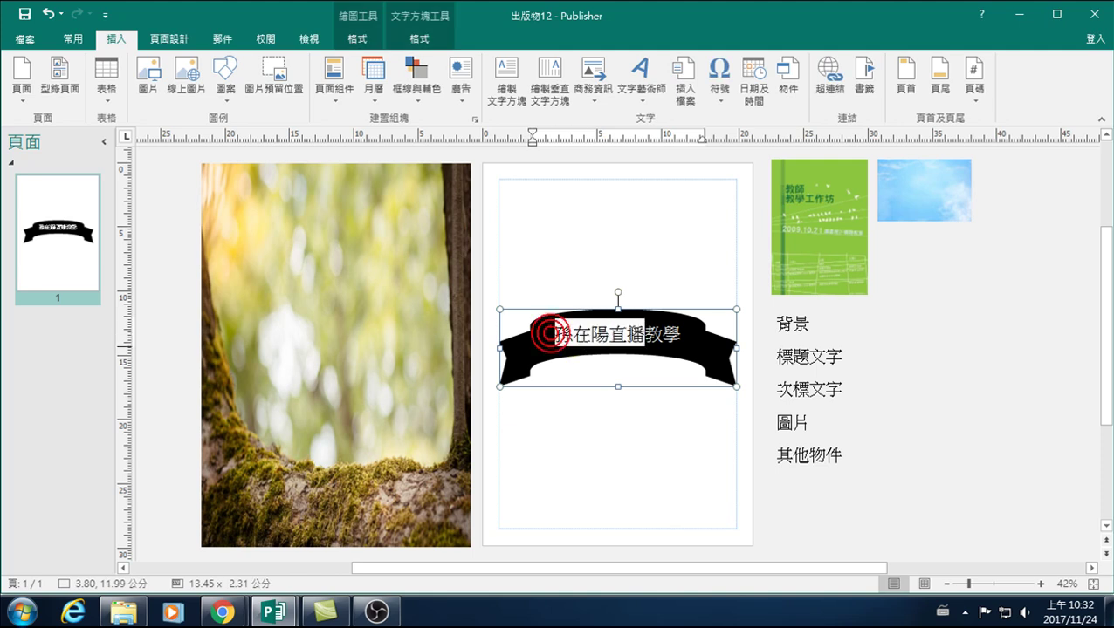
{"action": "left_click", "coordinate": [519, 339]}
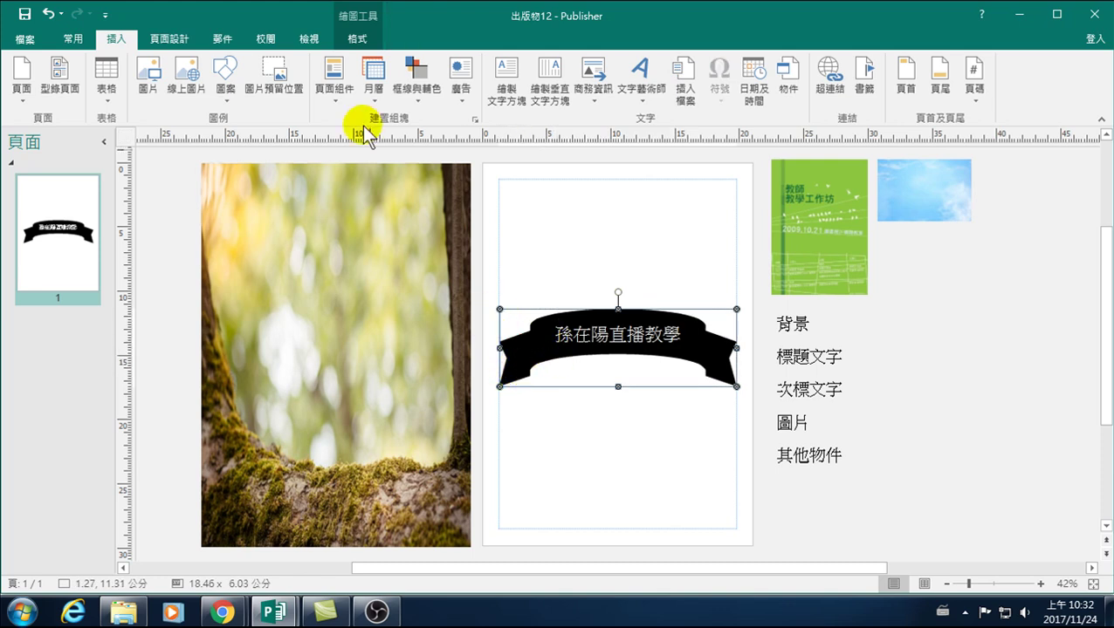
- Fill the ribbon banner with standard Red and move it to the top of the forest photo
{"action": "left_click", "coordinate": [356, 40]}
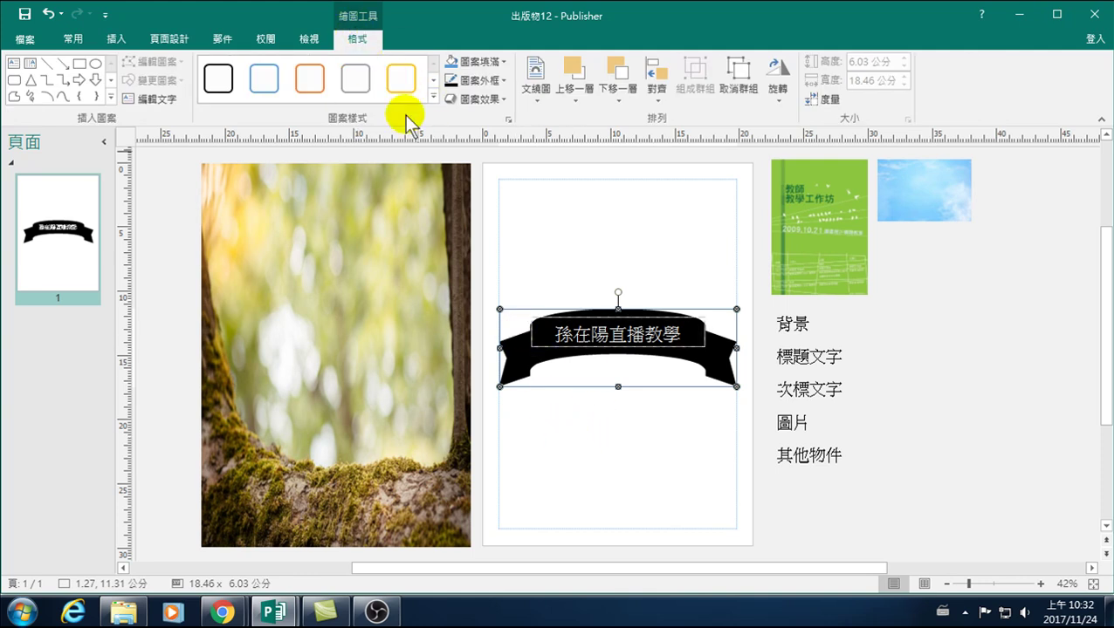
{"action": "left_click", "coordinate": [488, 62]}
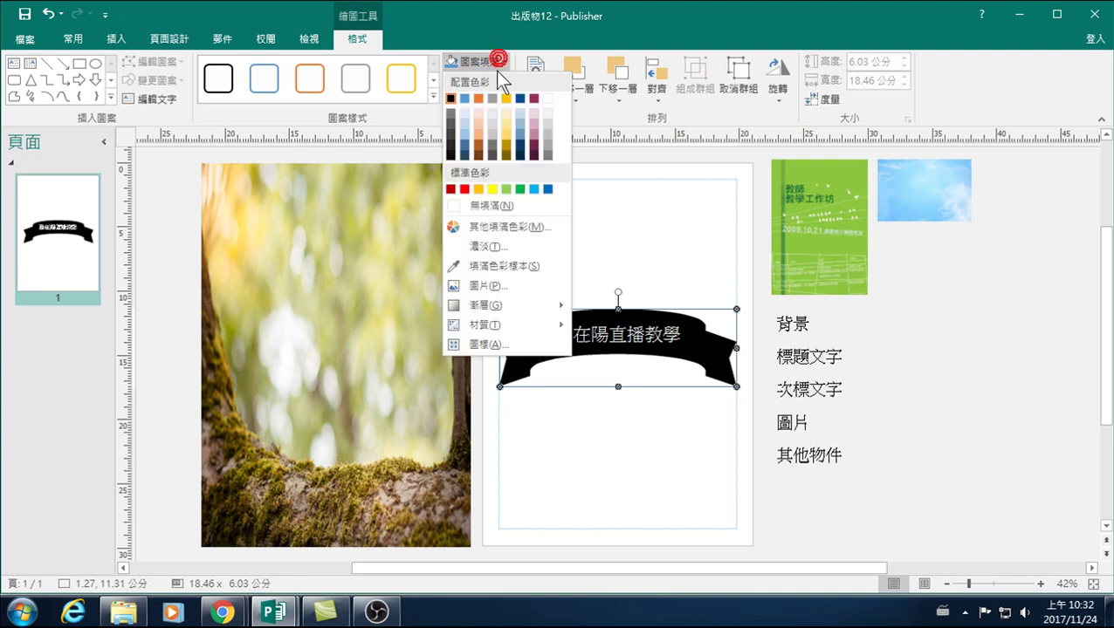
{"action": "left_click", "coordinate": [464, 188]}
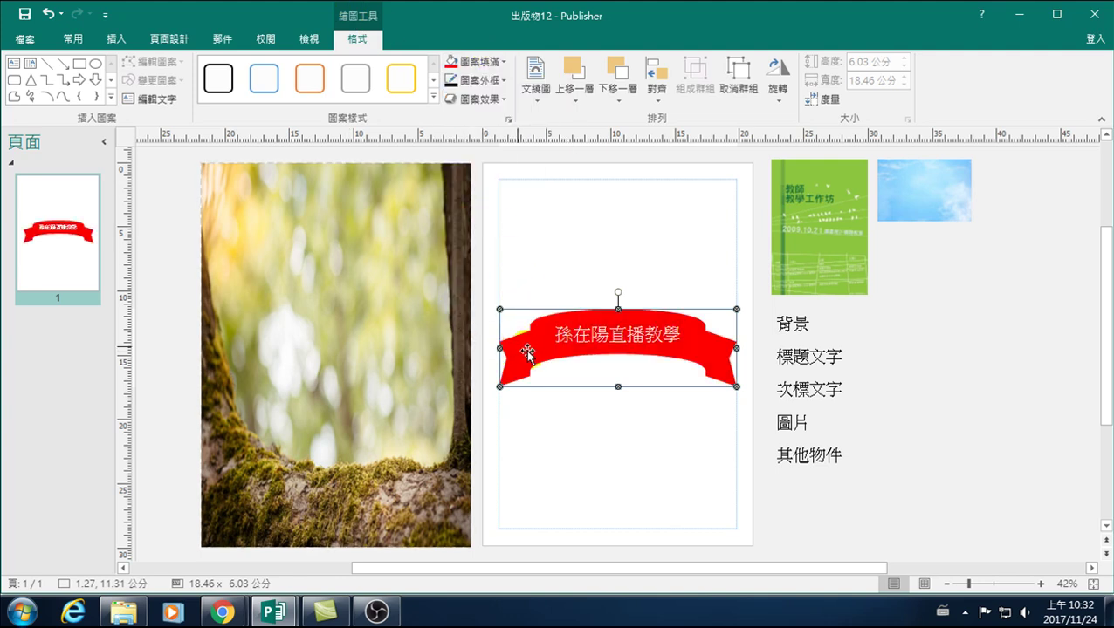
{"action": "mouse_move", "coordinate": [574, 301]}
{"action": "left_mouse_down"}
{"action": "mouse_move", "coordinate": [281, 216]}
{"action": "mouse_move", "coordinate": [294, 217]}
{"action": "left_mouse_up"}
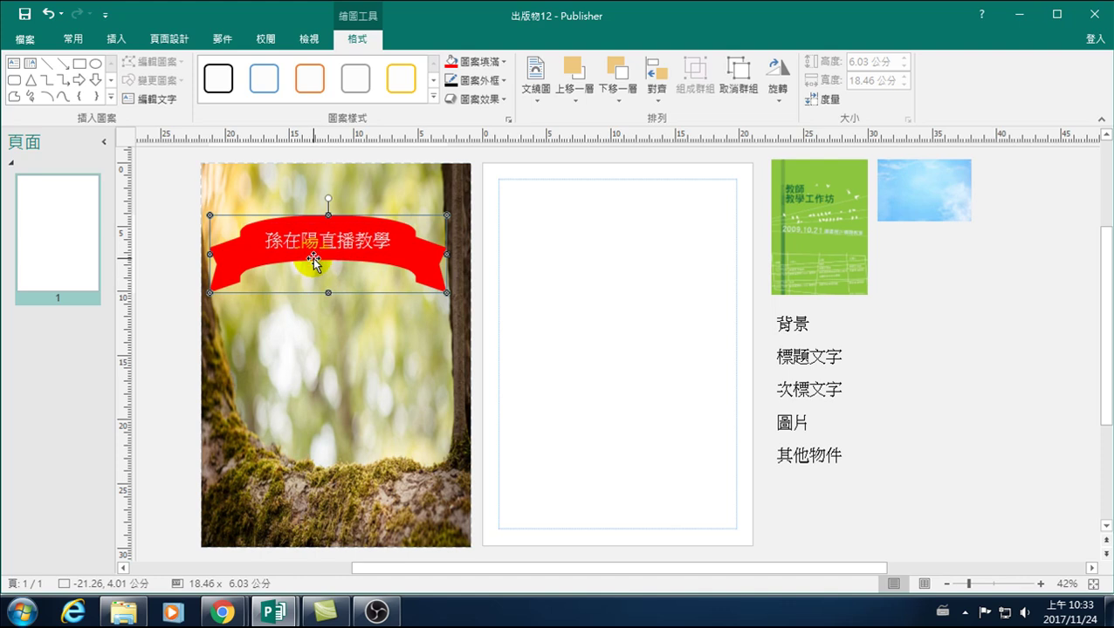
{"action": "triple_click", "coordinate": [271, 237]}
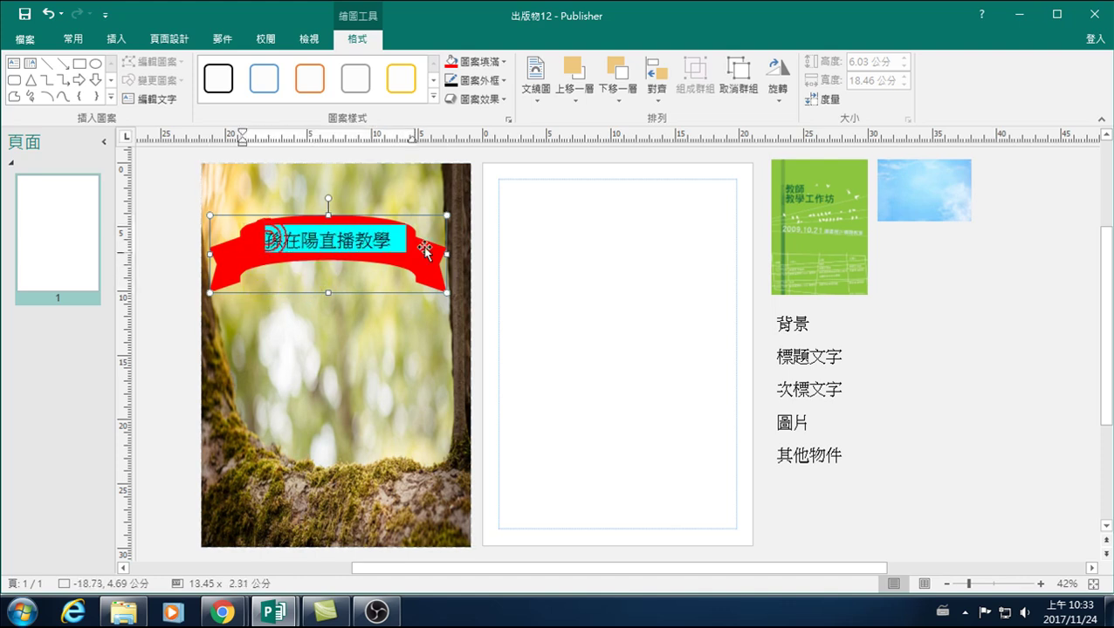
{"action": "left_click_drag", "start_coordinate": [341, 240], "coordinate": [325, 243]}
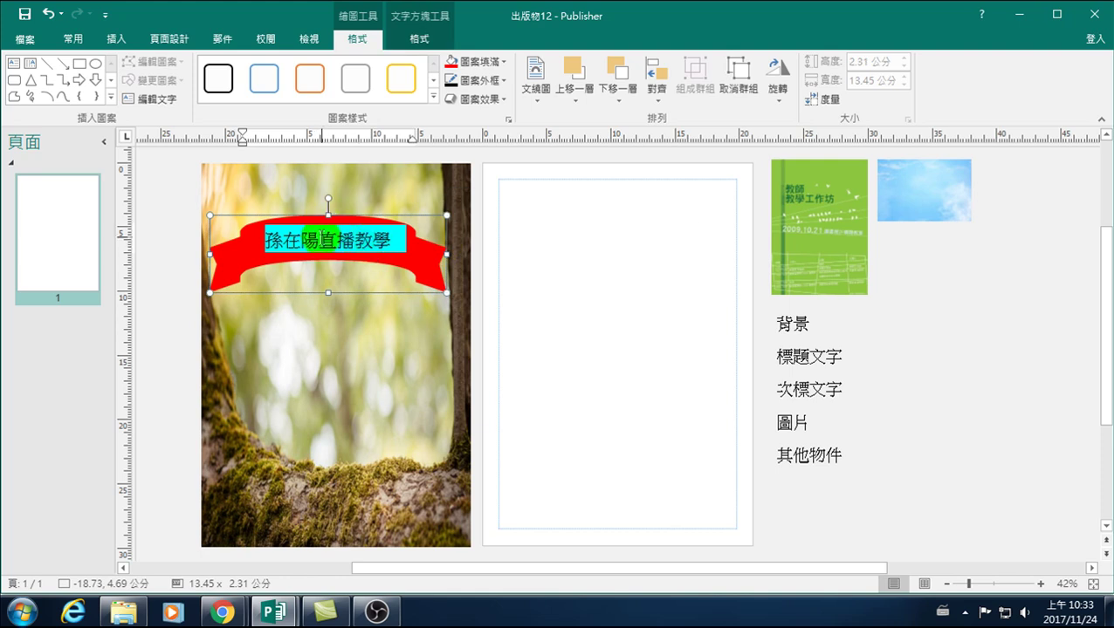
{"action": "left_click", "coordinate": [417, 39]}
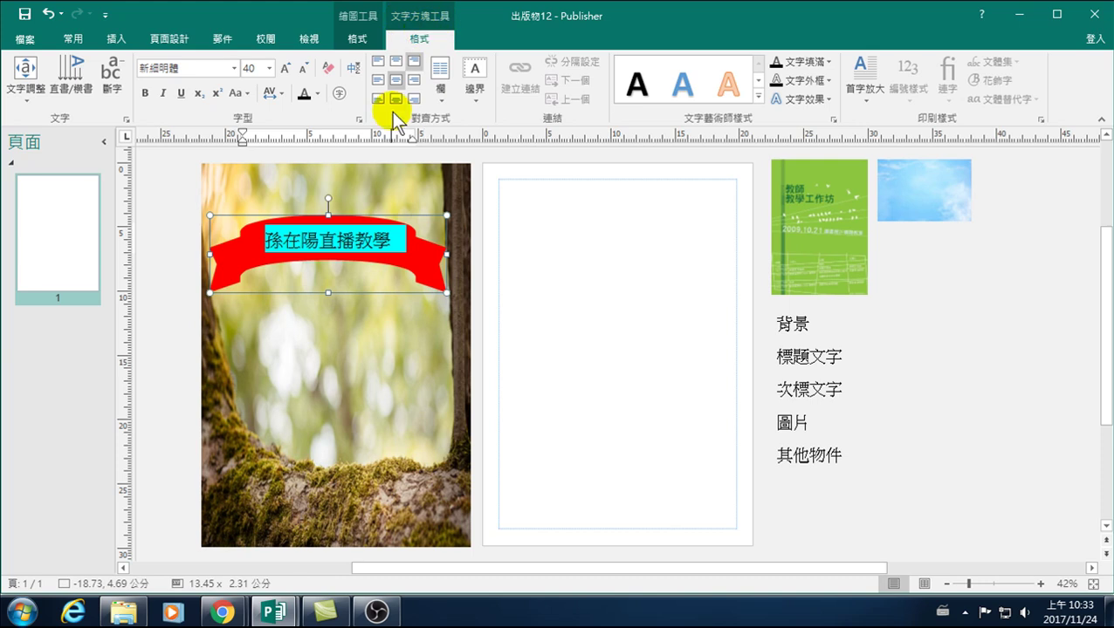
{"action": "left_click", "coordinate": [355, 245]}
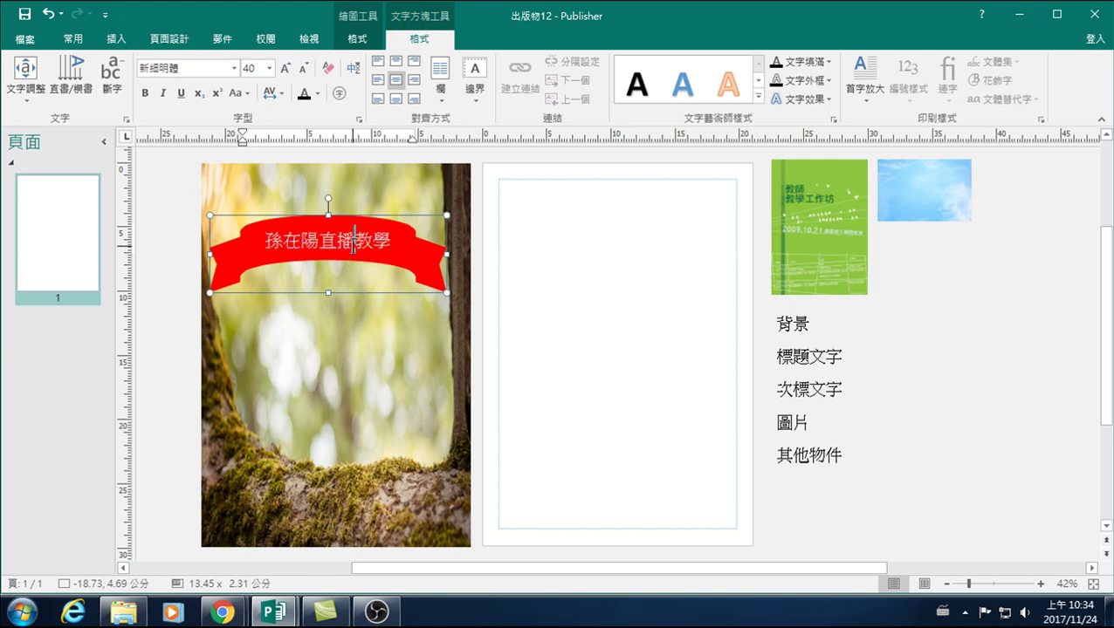
{"action": "left_click", "coordinate": [246, 252]}
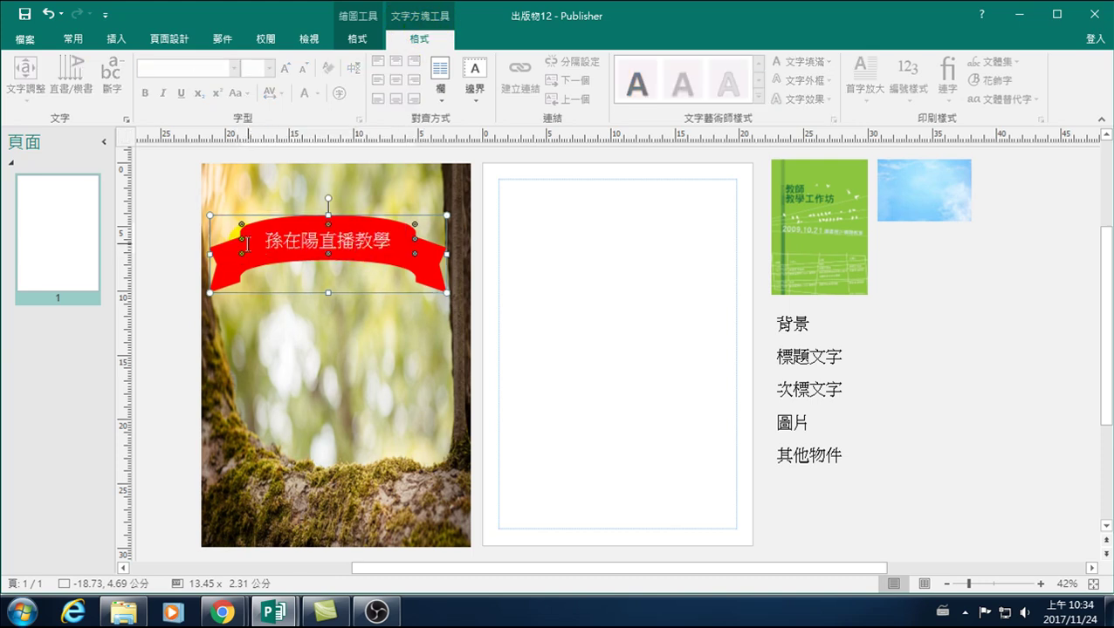
{"action": "left_click_drag", "start_coordinate": [263, 248], "coordinate": [381, 244]}
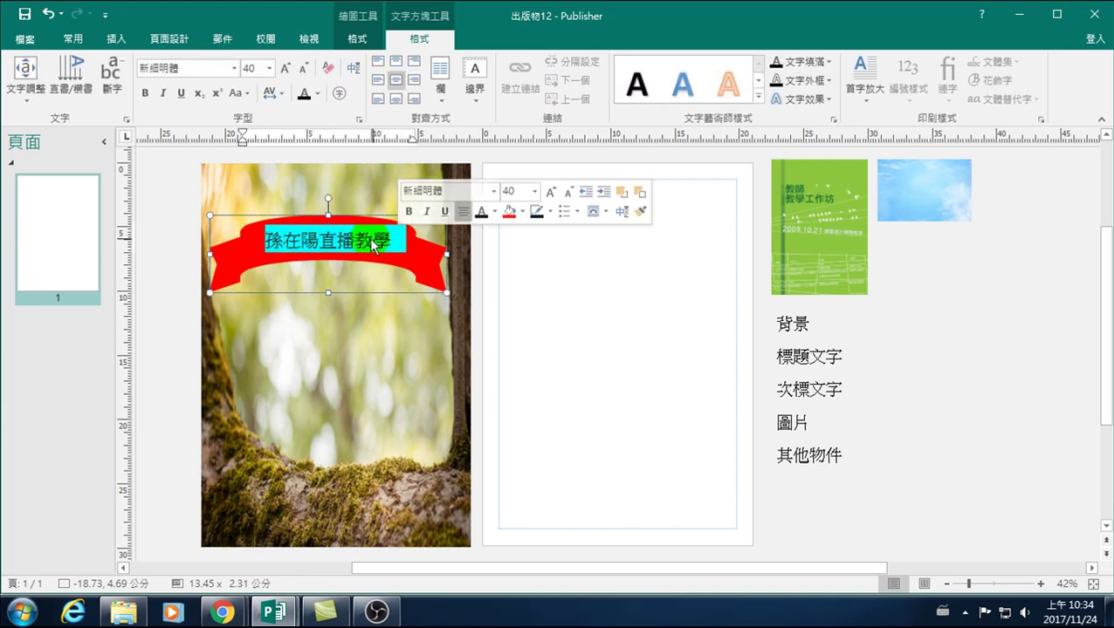
{"action": "left_click", "coordinate": [353, 239]}
{"action": "left_click_drag", "start_coordinate": [269, 240], "coordinate": [410, 240]}
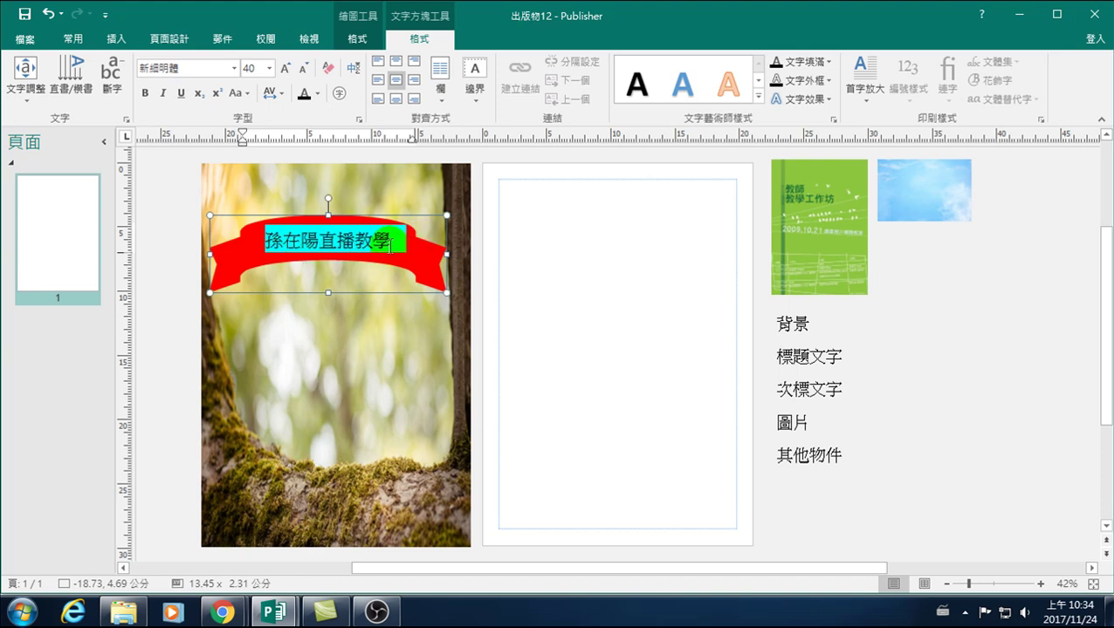
{"action": "left_click", "coordinate": [289, 223]}
{"action": "left_click", "coordinate": [291, 223]}
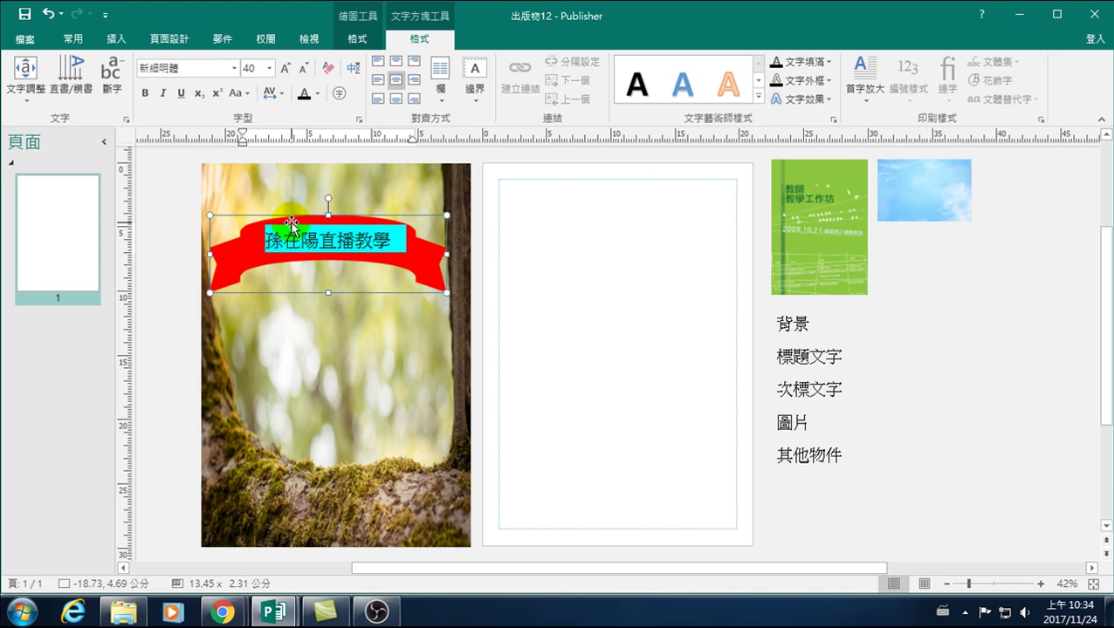
- Color the banner title black and apply bold to the whole title
{"action": "left_click", "coordinate": [302, 94]}
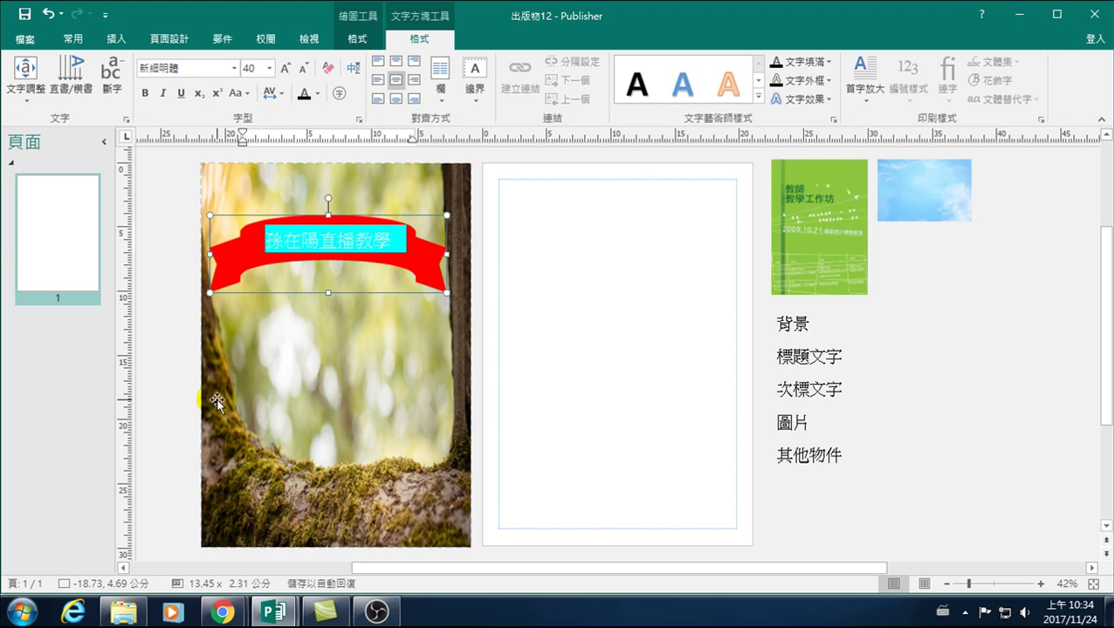
{"action": "left_click", "coordinate": [168, 364]}
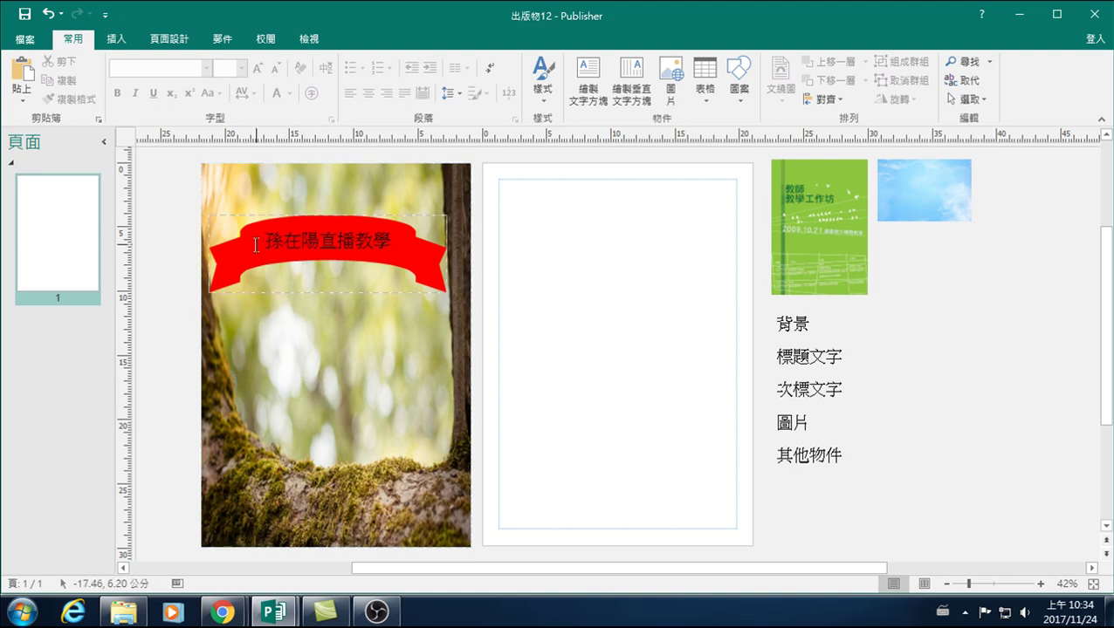
{"action": "left_click_drag", "start_coordinate": [262, 240], "coordinate": [406, 241]}
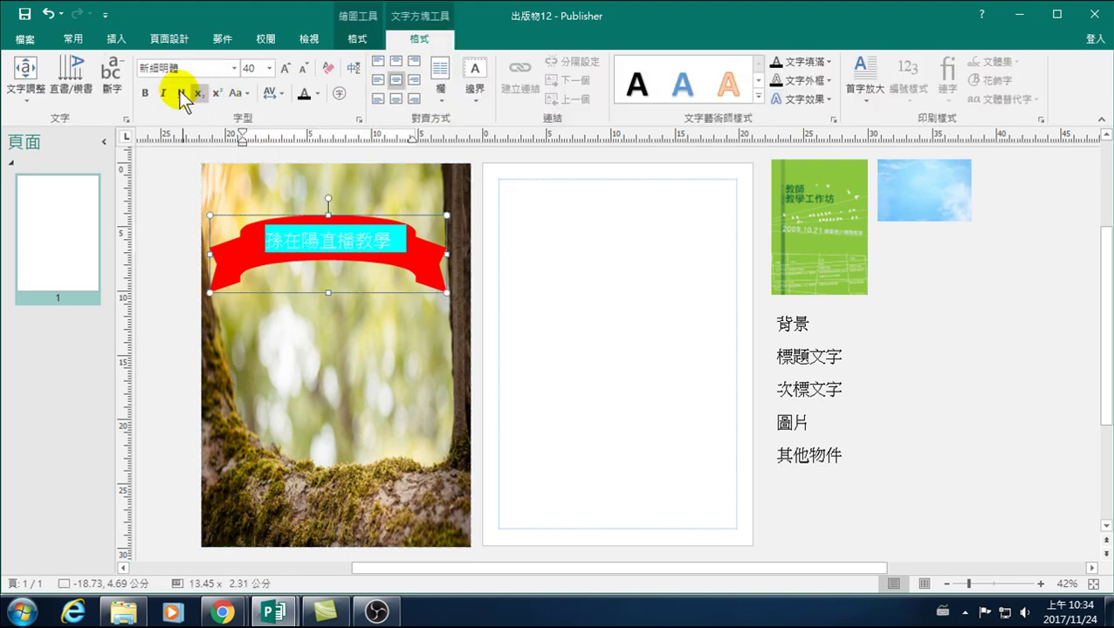
{"action": "left_click", "coordinate": [145, 93]}
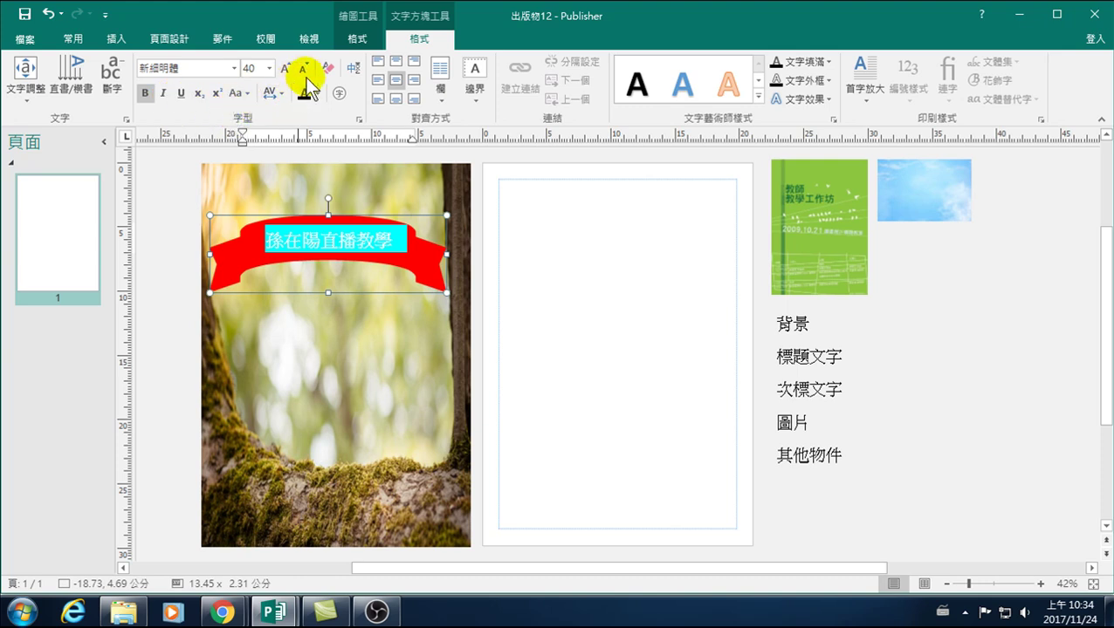
{"action": "left_click", "coordinate": [168, 330]}
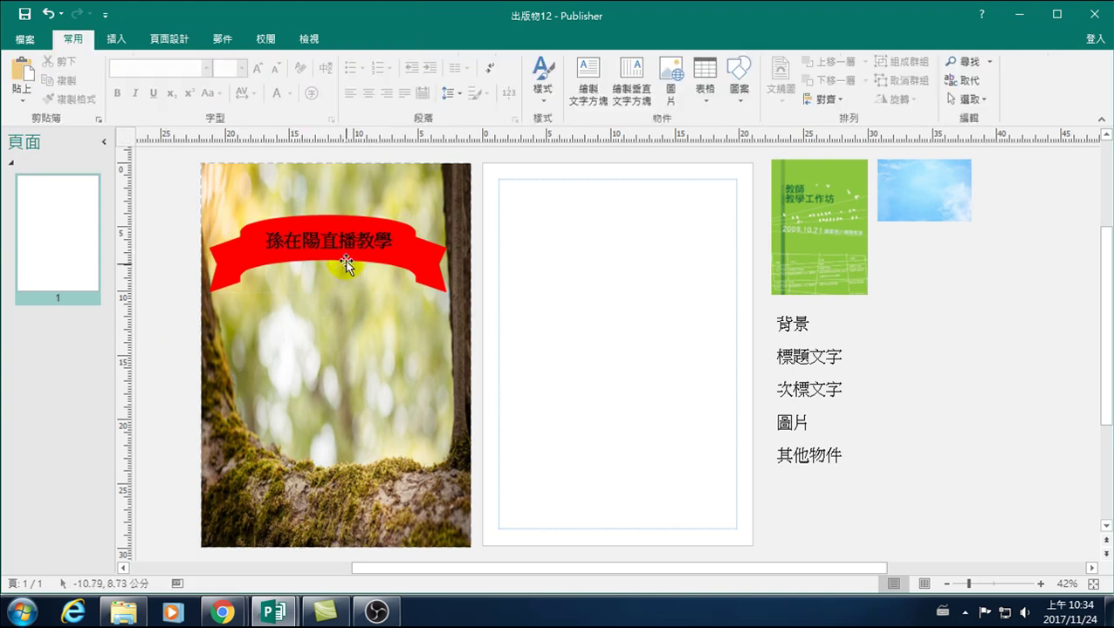